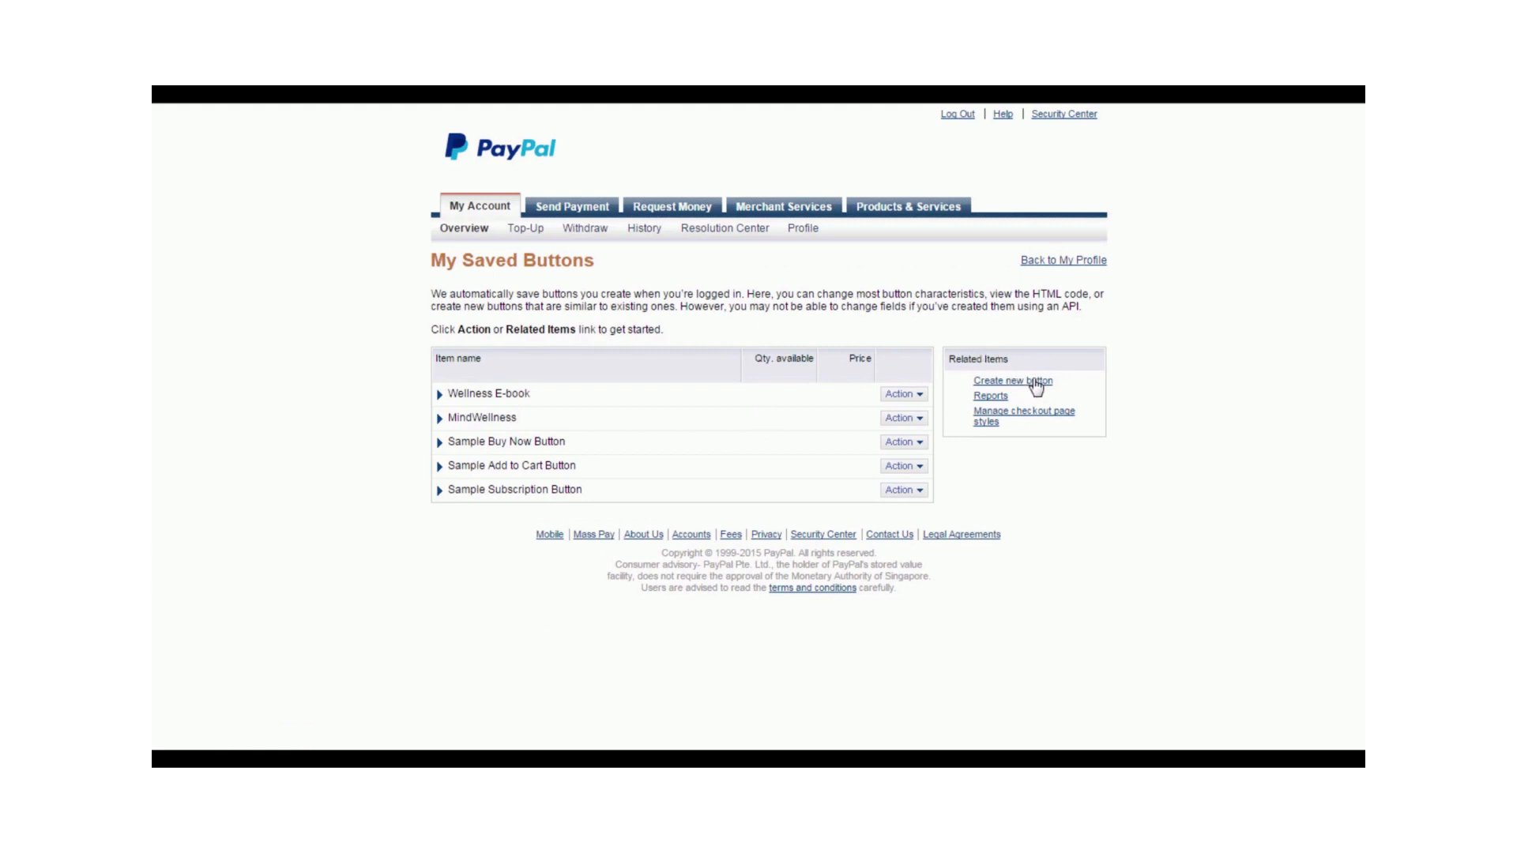
# - Start a new payment button and set its button type to Subscriptions
pyautogui.click(1036, 386)
pyautogui.scroll(-1, 837, 320)
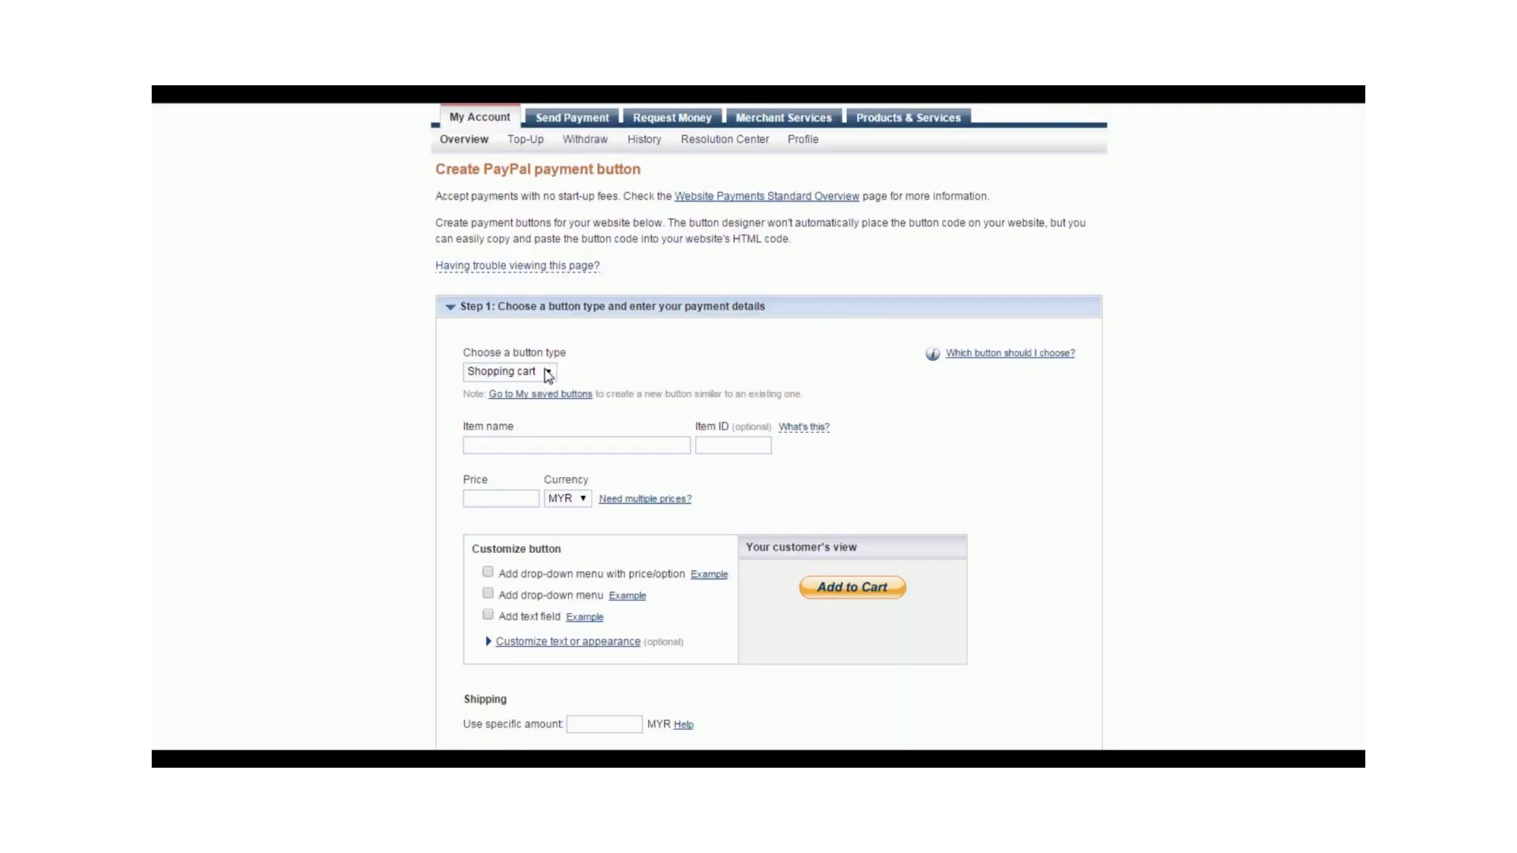
pyautogui.click(549, 373)
pyautogui.click(536, 445)
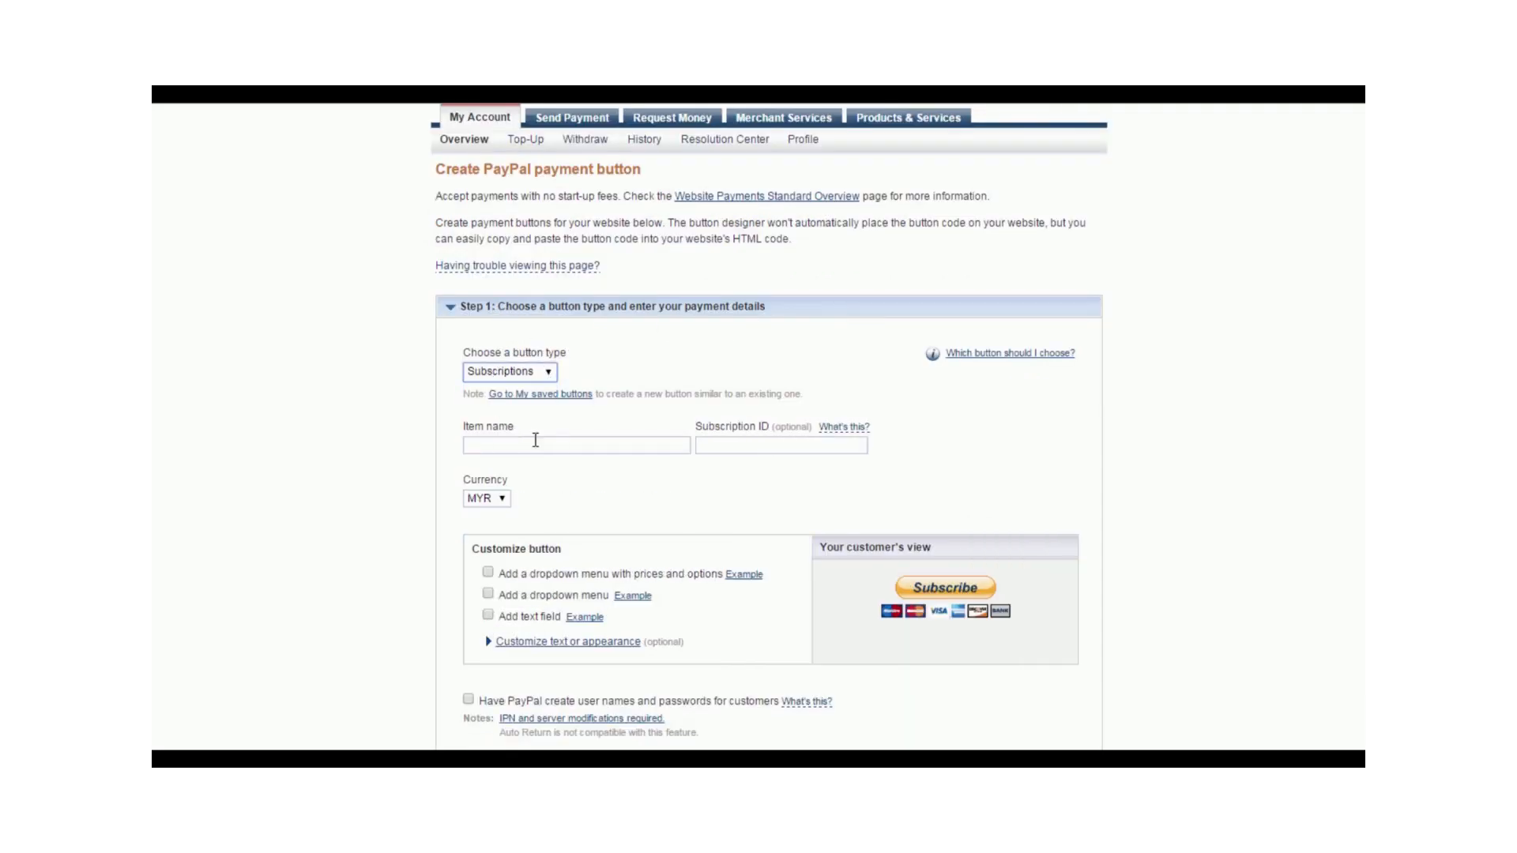
# - Name the subscription item "Wellness Tips"
pyautogui.click(535, 443)
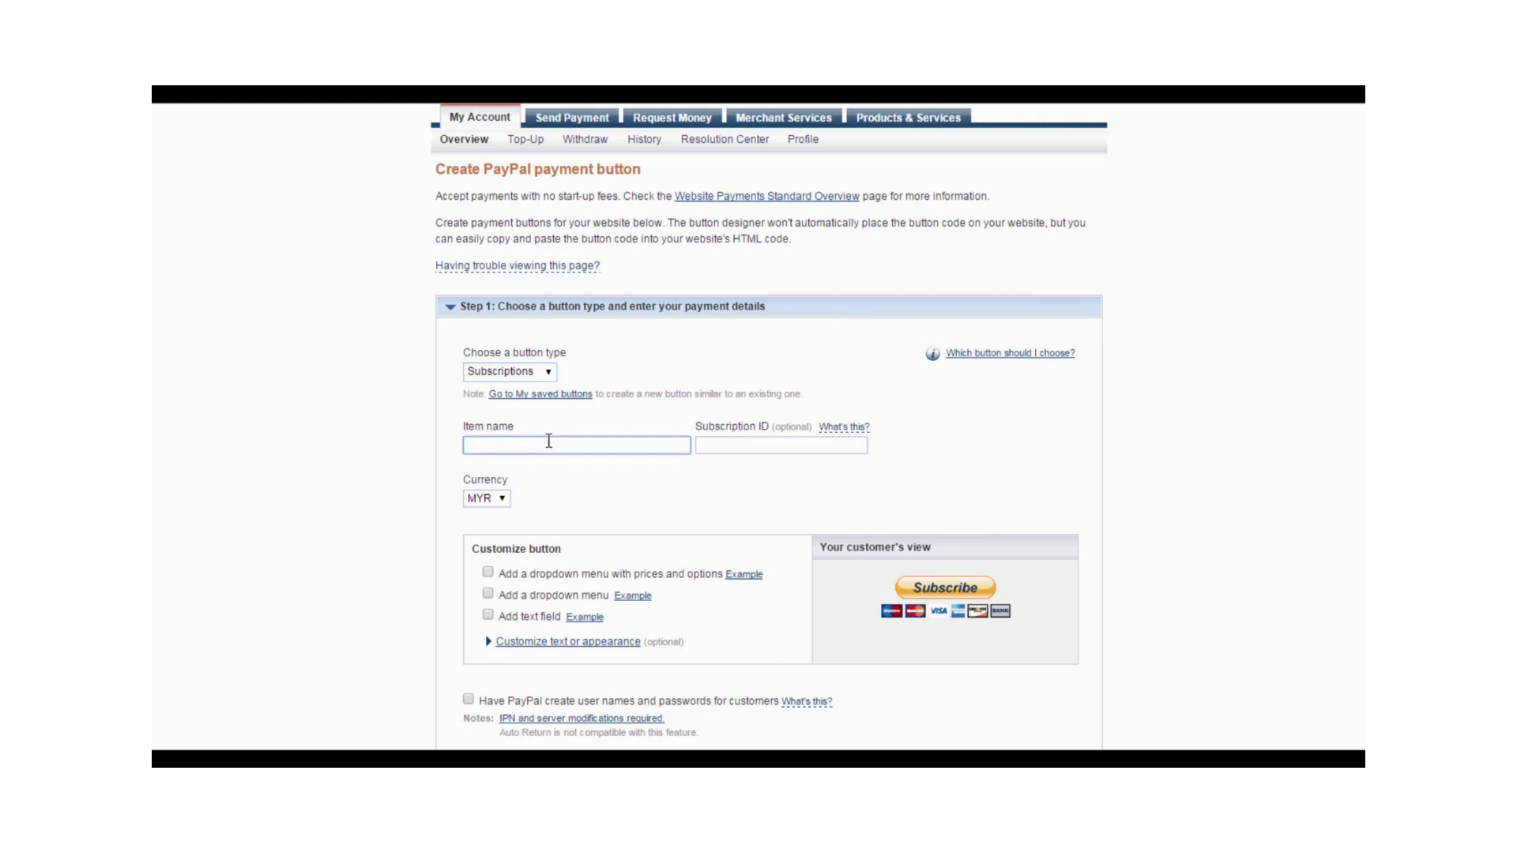
pyautogui.write('Wellness Tips')
pyautogui.click(713, 445)
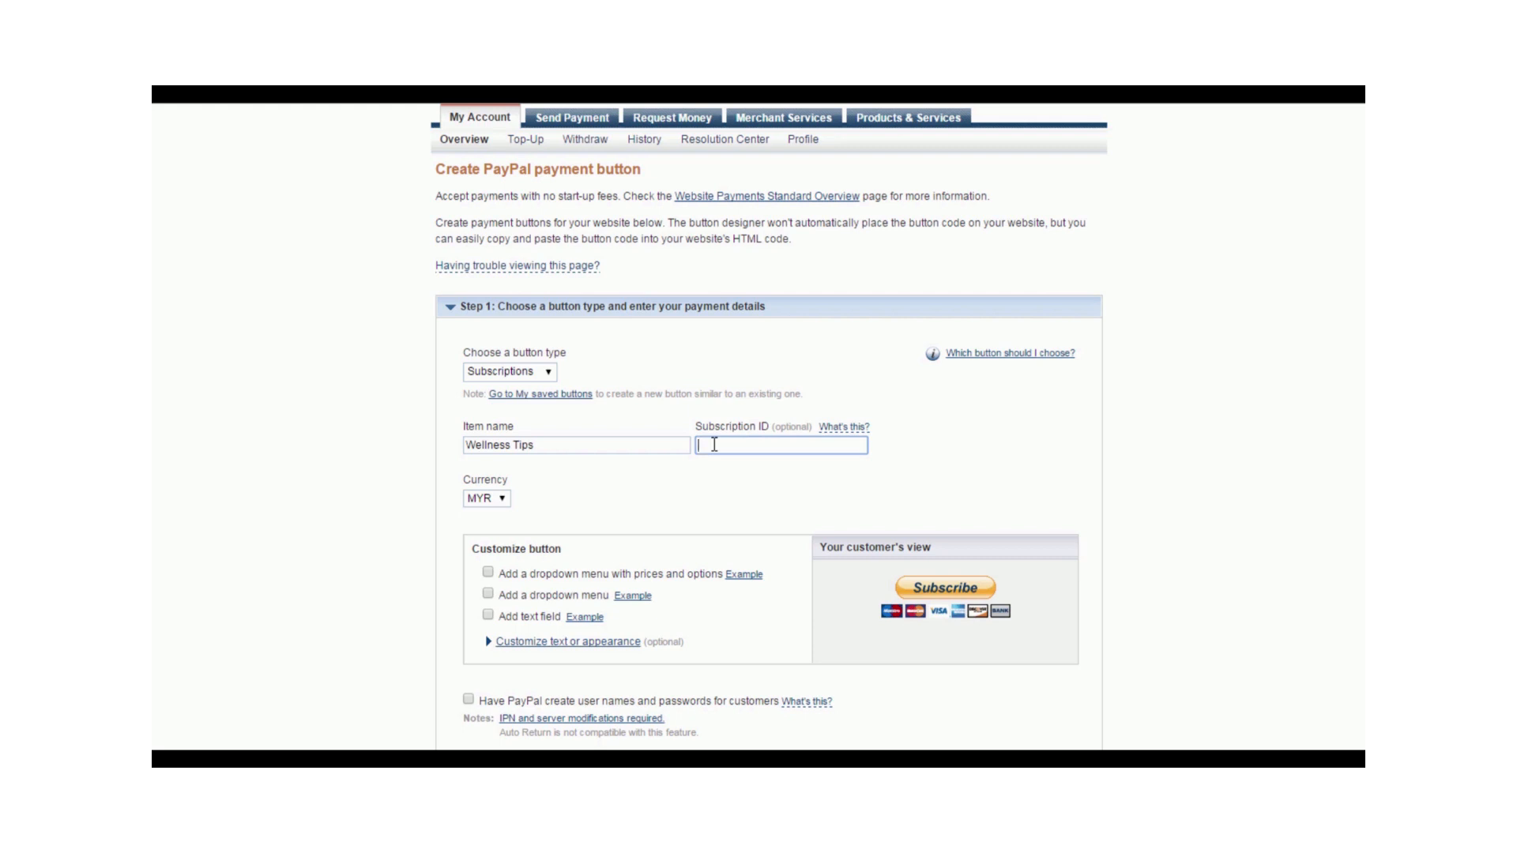
# - Set the subscription's currency to USD
pyautogui.click(502, 500)
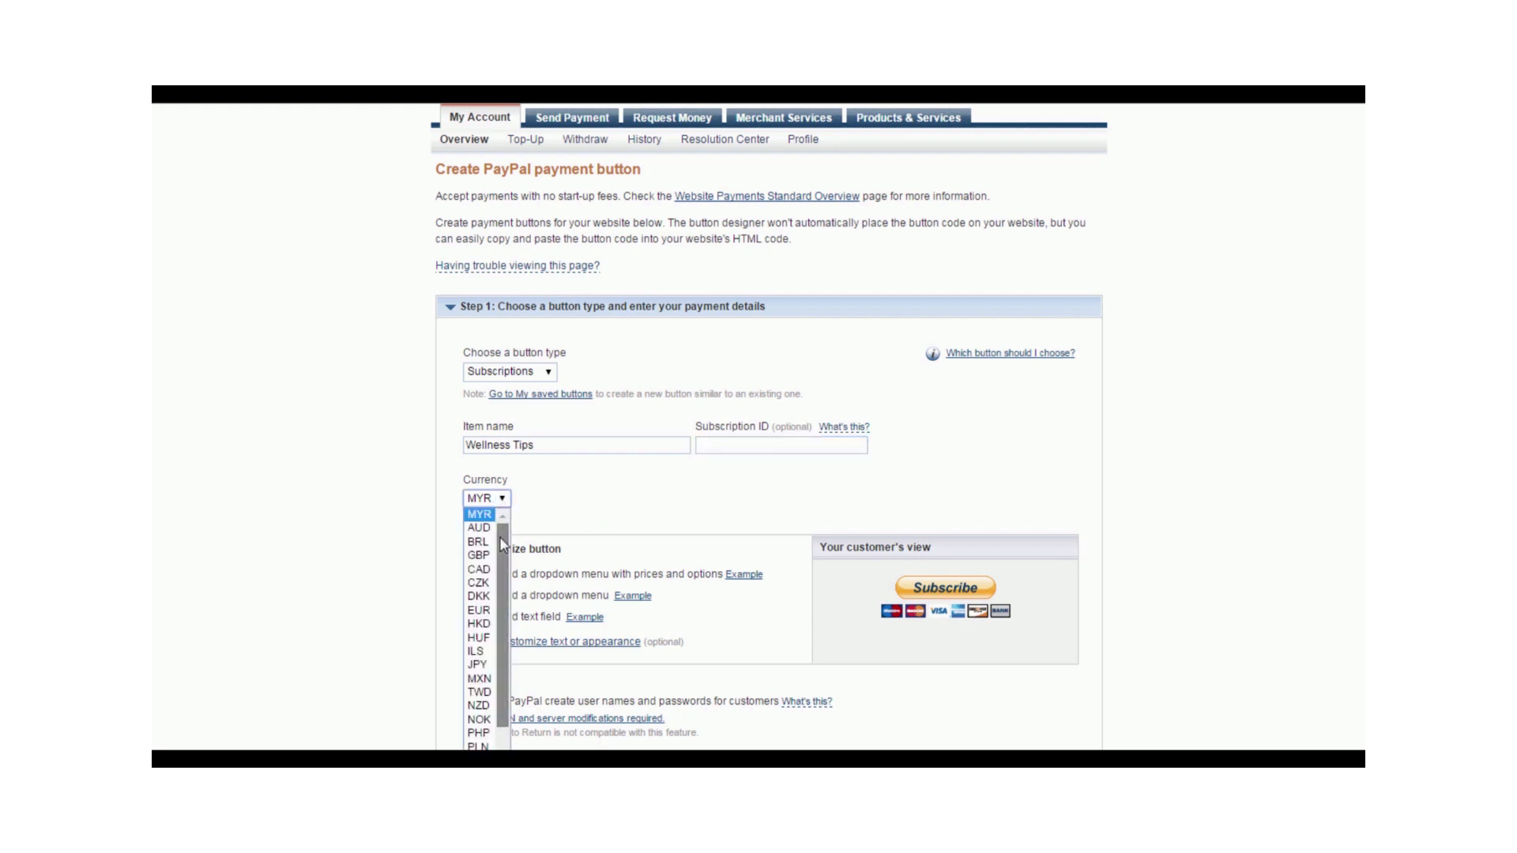
pyautogui.scroll(-3, 573, 490)
pyautogui.click(502, 320)
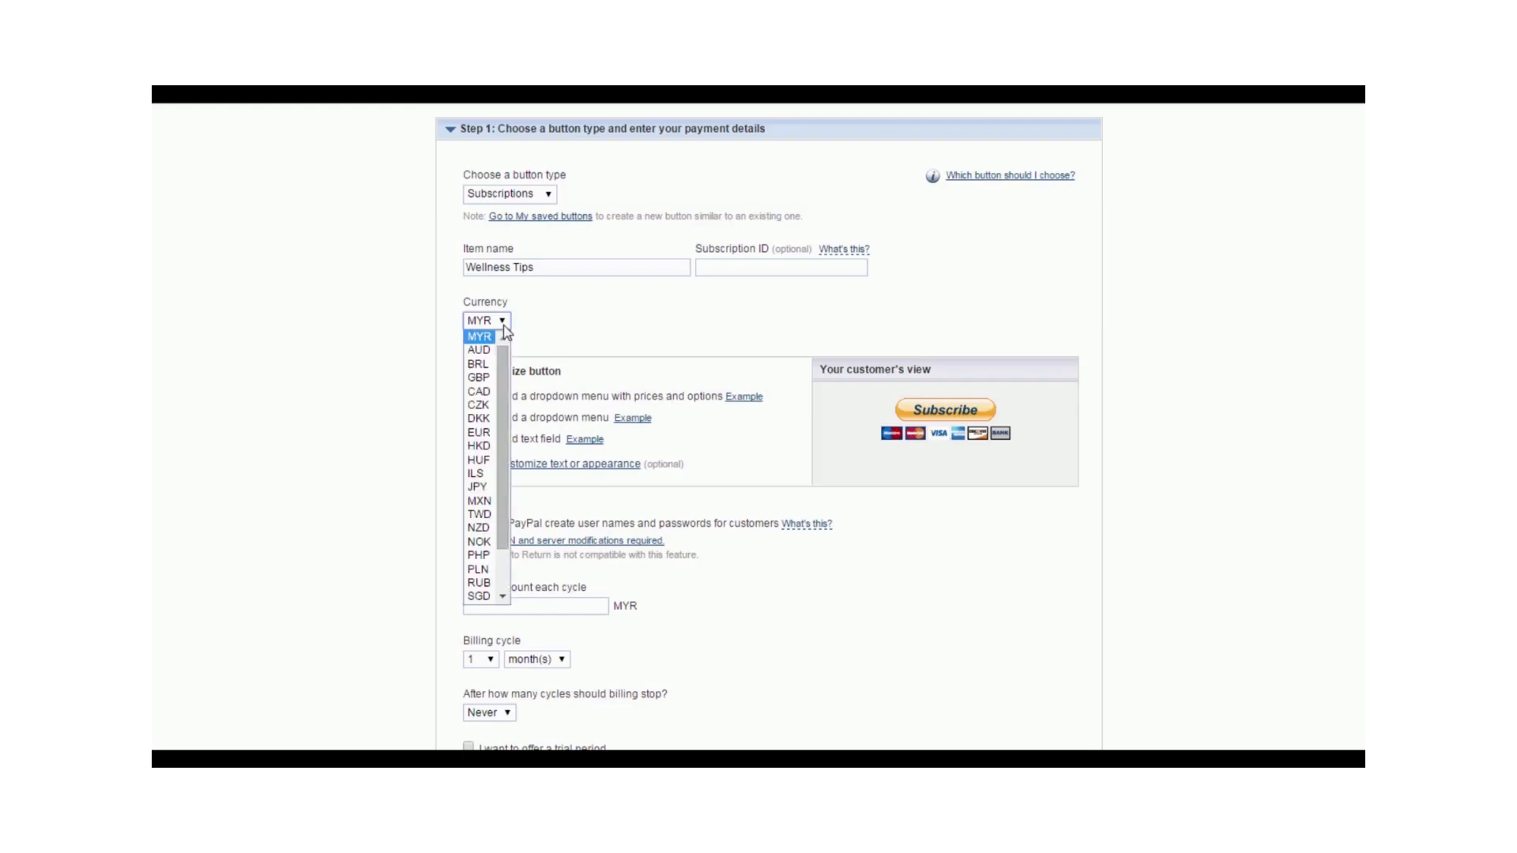
pyautogui.scroll(-2, 504, 471)
pyautogui.click(479, 602)
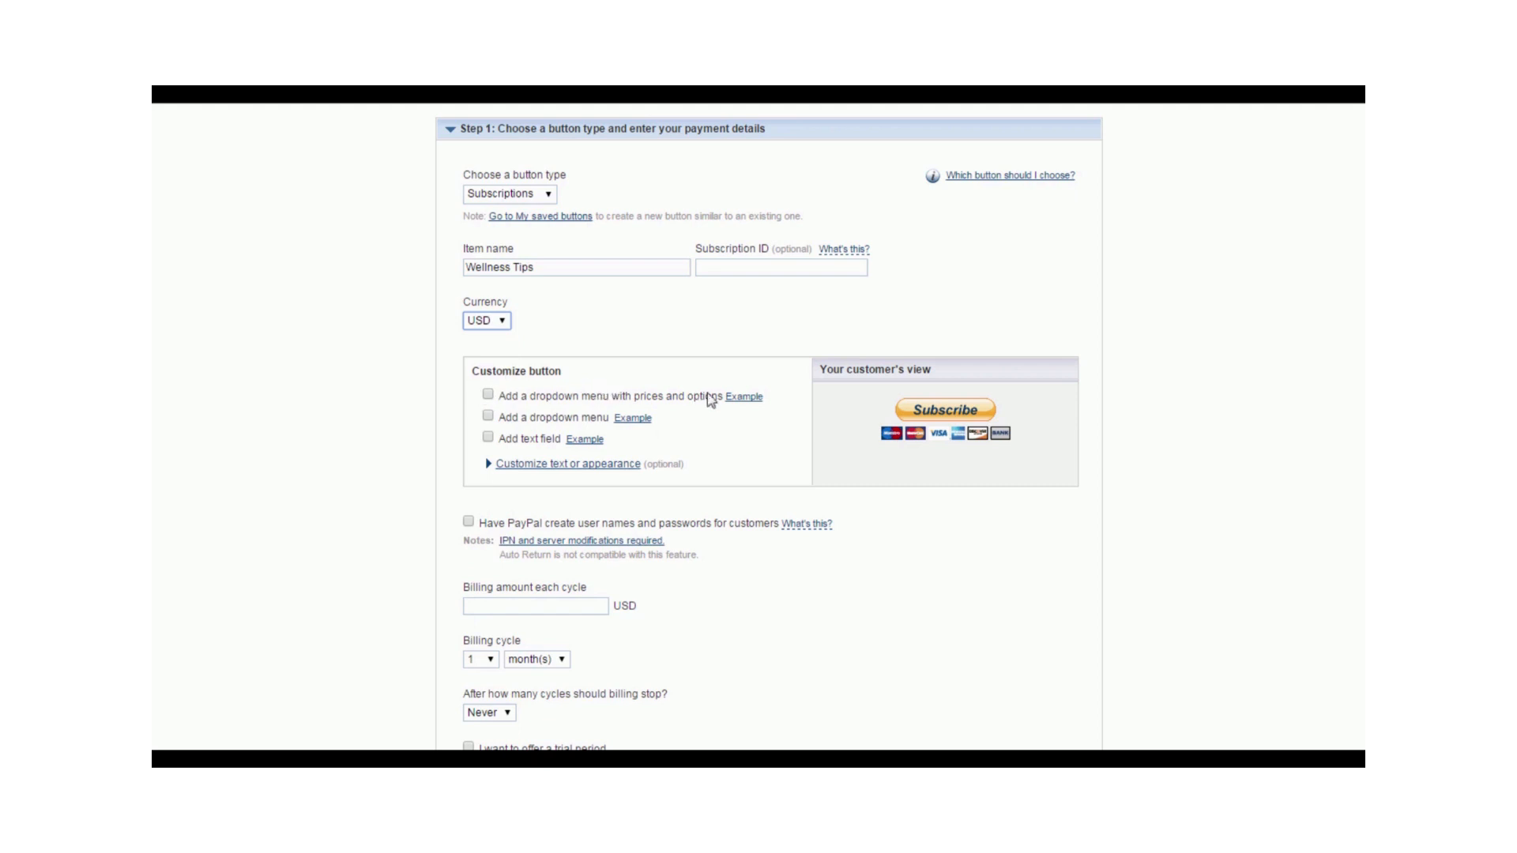
# - View the example of a dropdown with prices, and add such a dropdown to the button with the description "Payment Options"
pyautogui.click(743, 398)
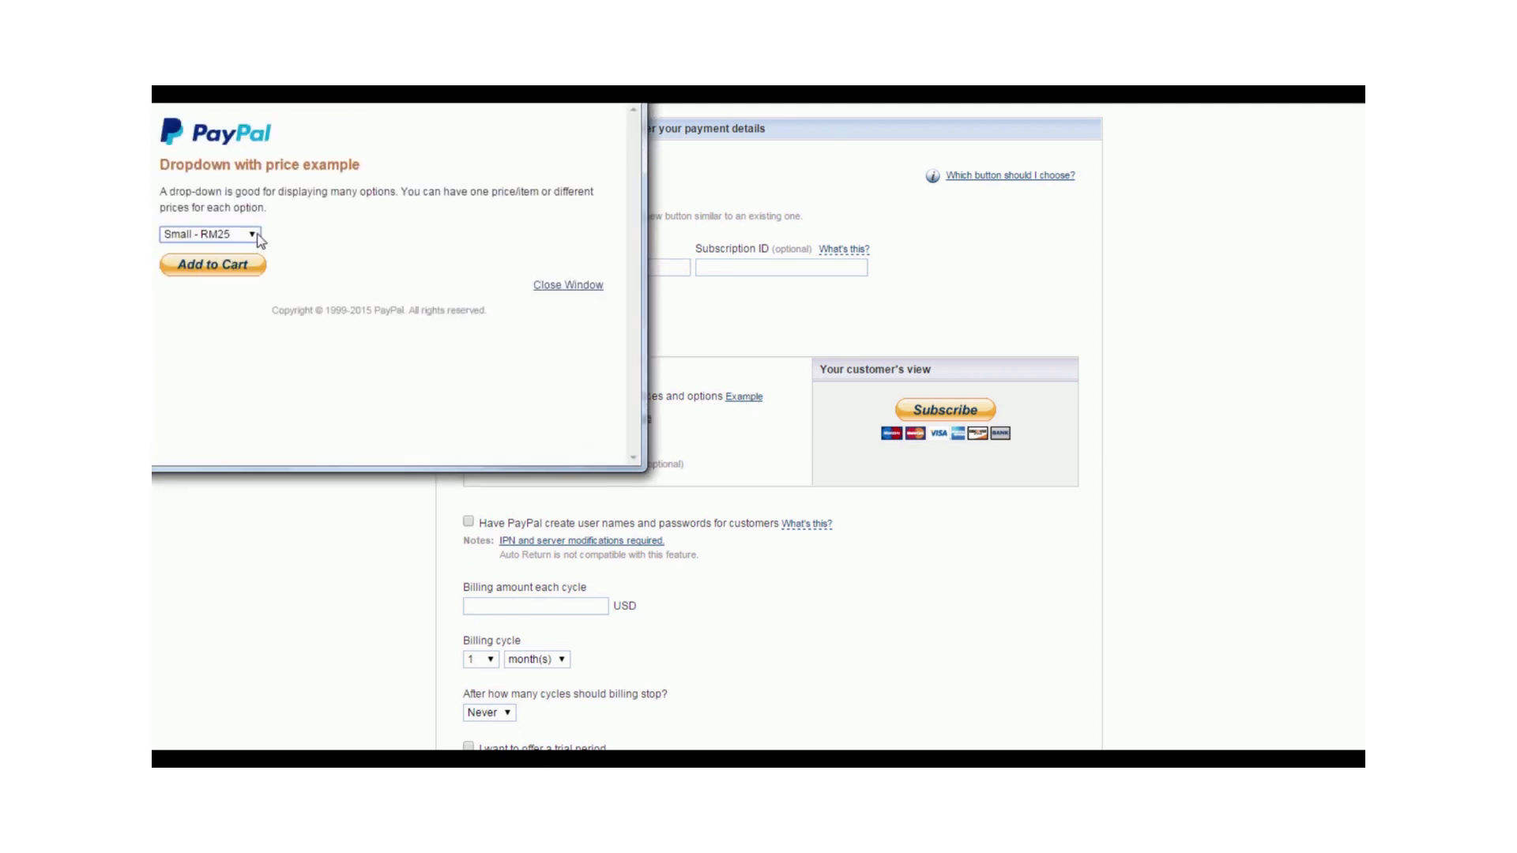
pyautogui.click(585, 286)
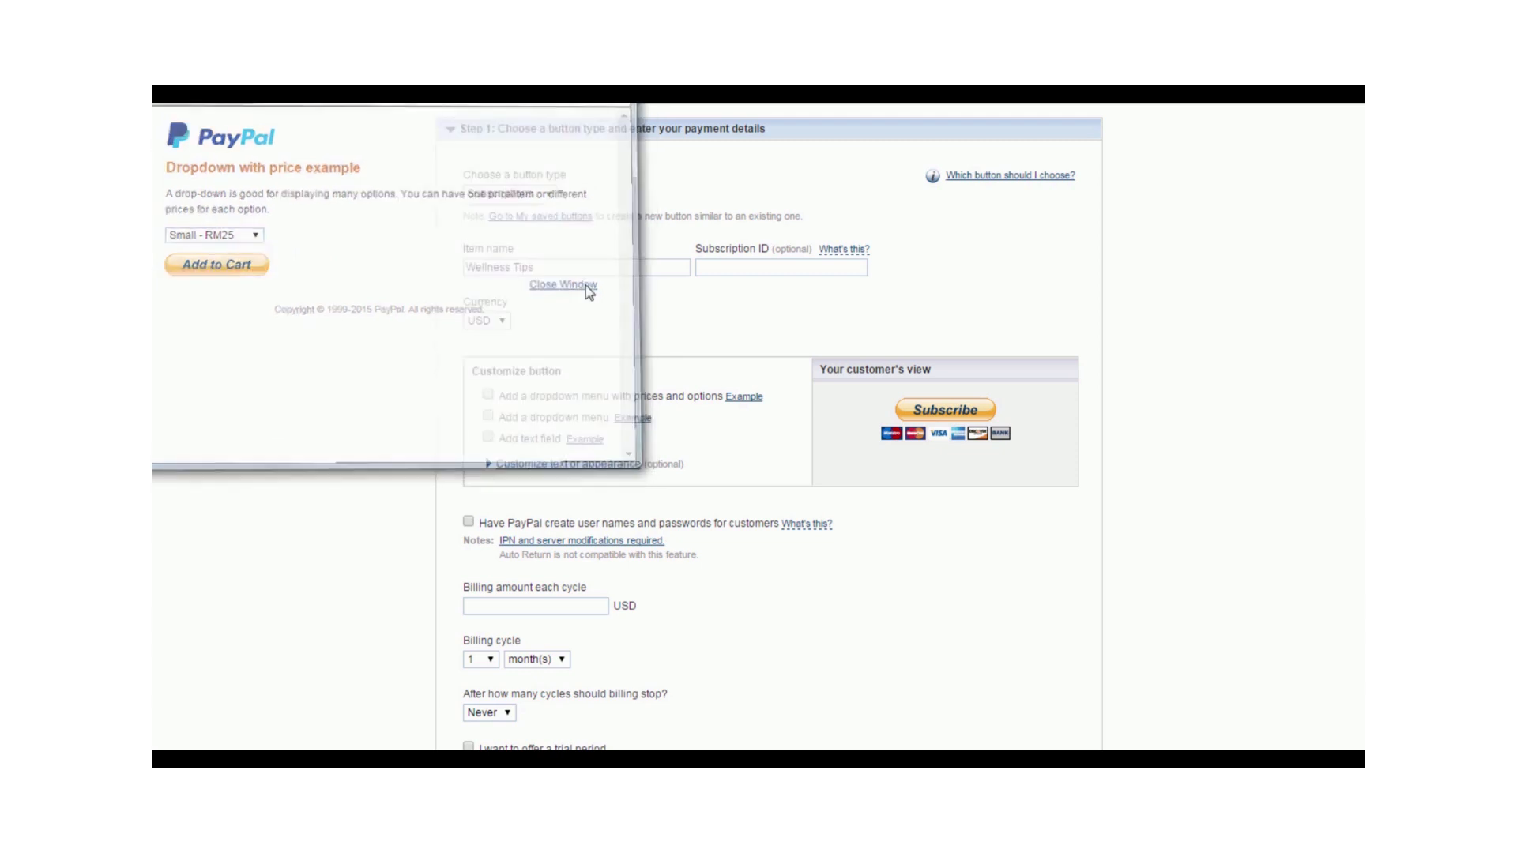
pyautogui.click(488, 395)
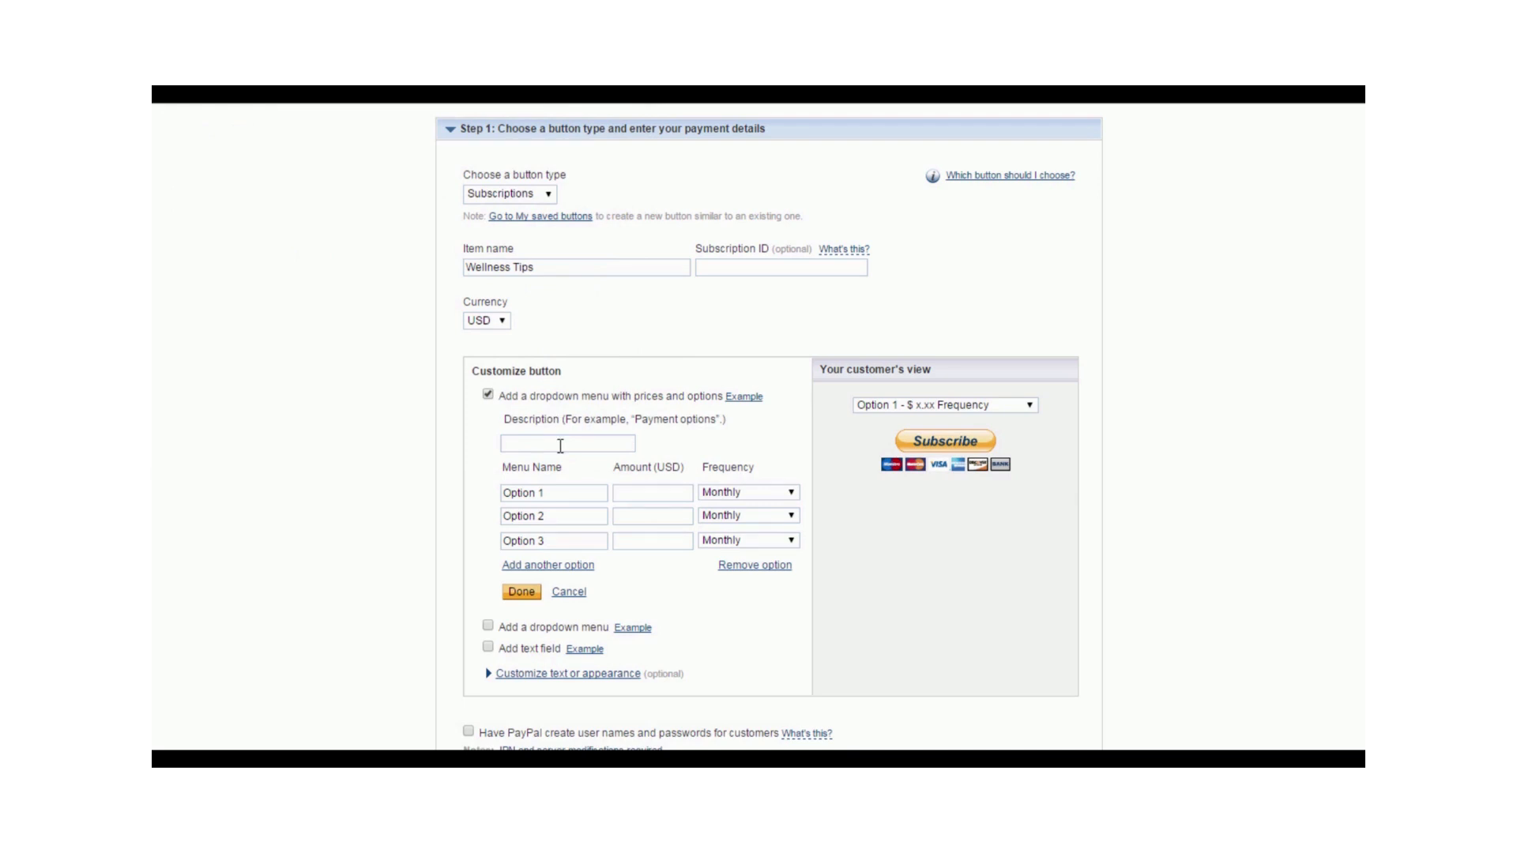
pyautogui.click(560, 446)
pyautogui.write('Payment Options')
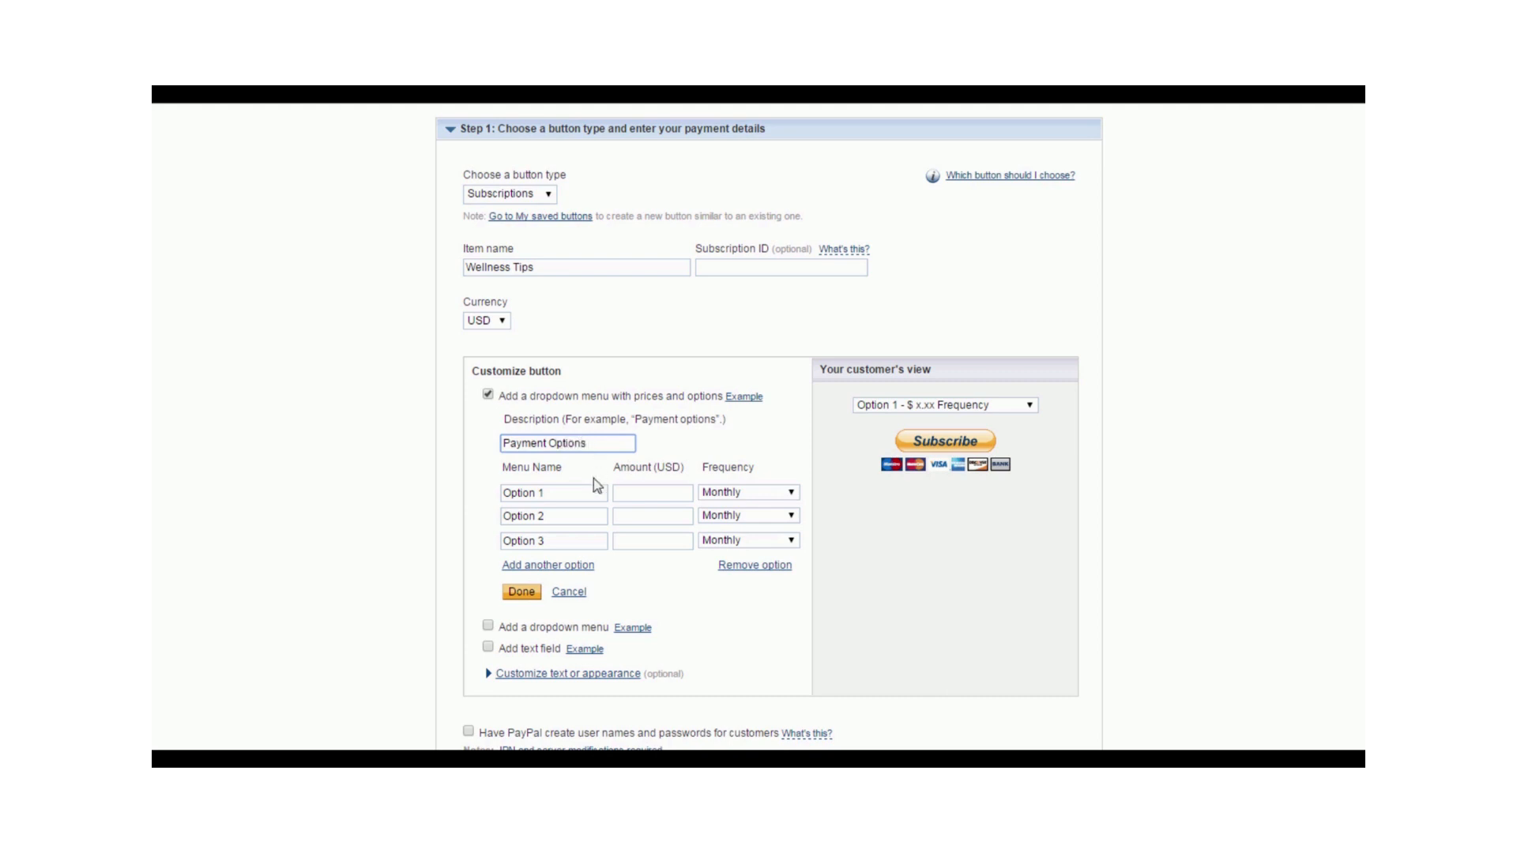
# - Name the three payment options in the dropdown "1 month", "3 months" and "6 months"
pyautogui.moveTo(579, 494); pyautogui.dragTo(424, 502)
pyautogui.write('1 month')
pyautogui.click(520, 514)
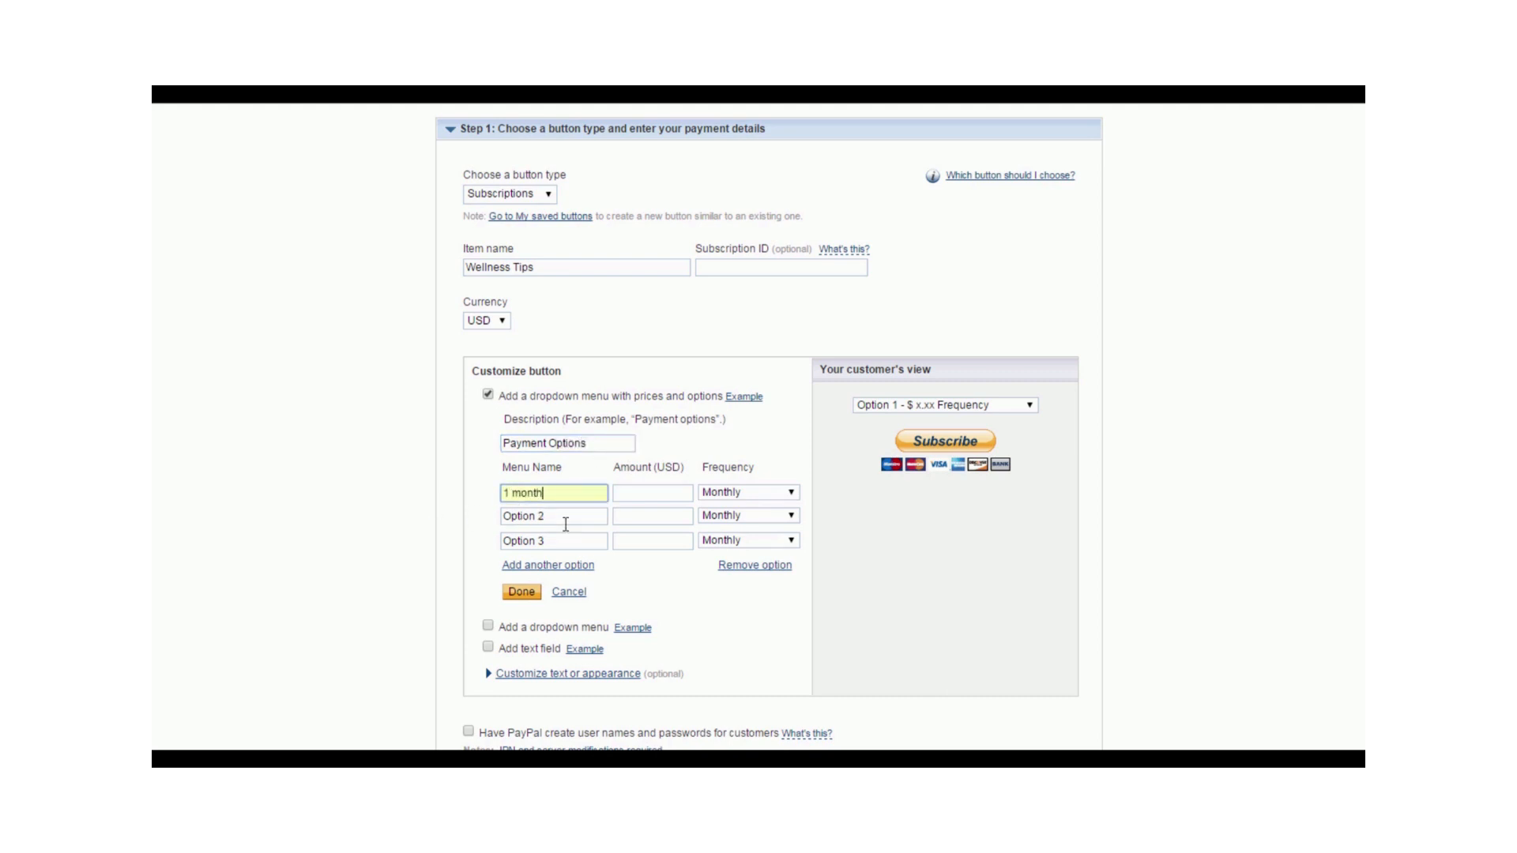
pyautogui.moveTo(565, 523); pyautogui.dragTo(474, 536)
pyautogui.write('3 months')
pyautogui.tripleClick(528, 544)
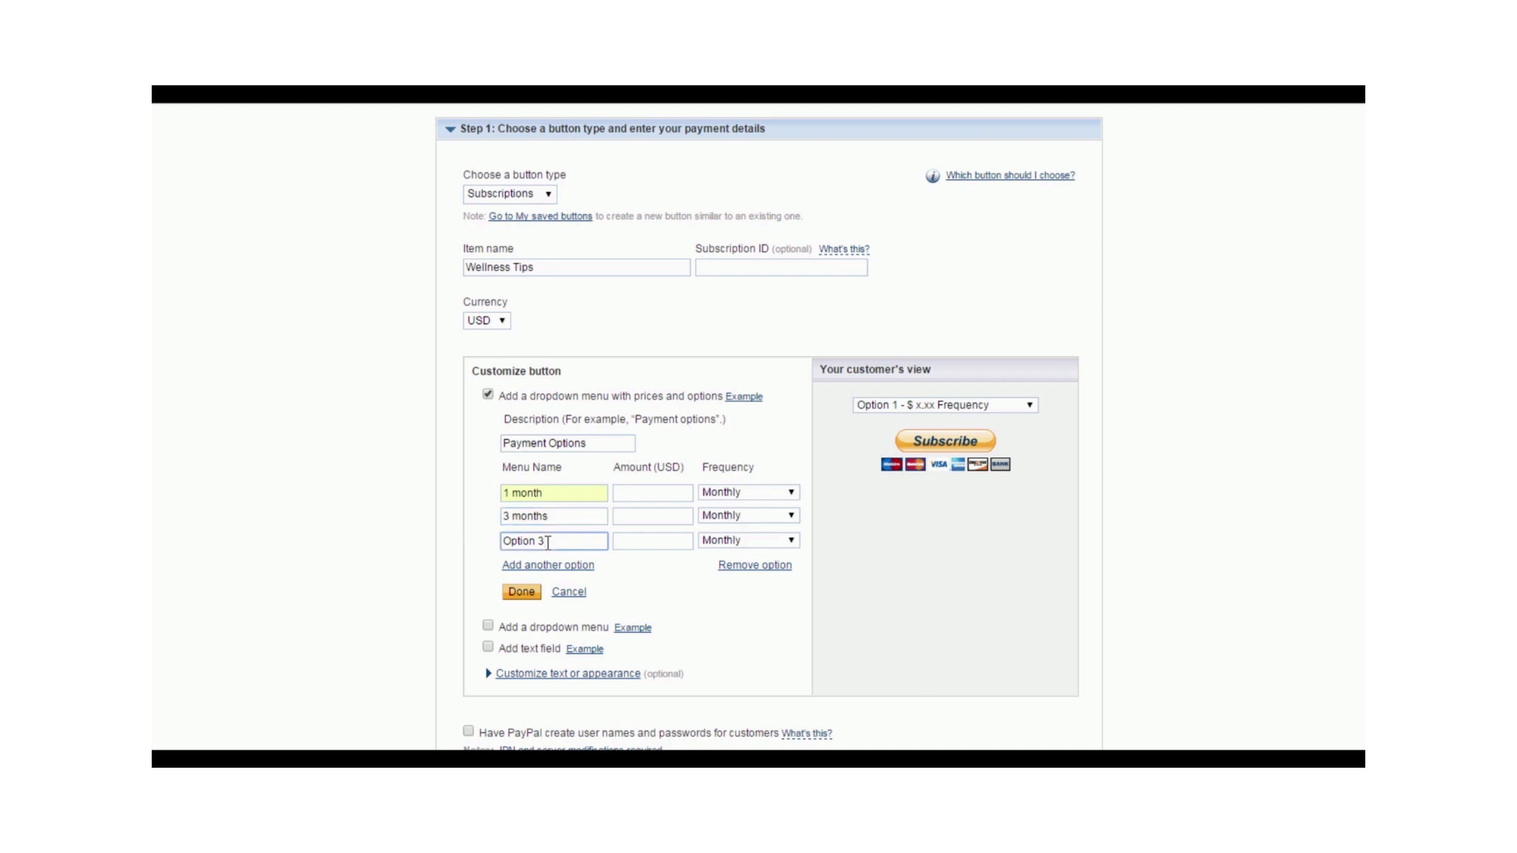
pyautogui.write('6 months')
# - Set the 1 month option to 10 USD with a Monthly frequency
pyautogui.click(665, 499)
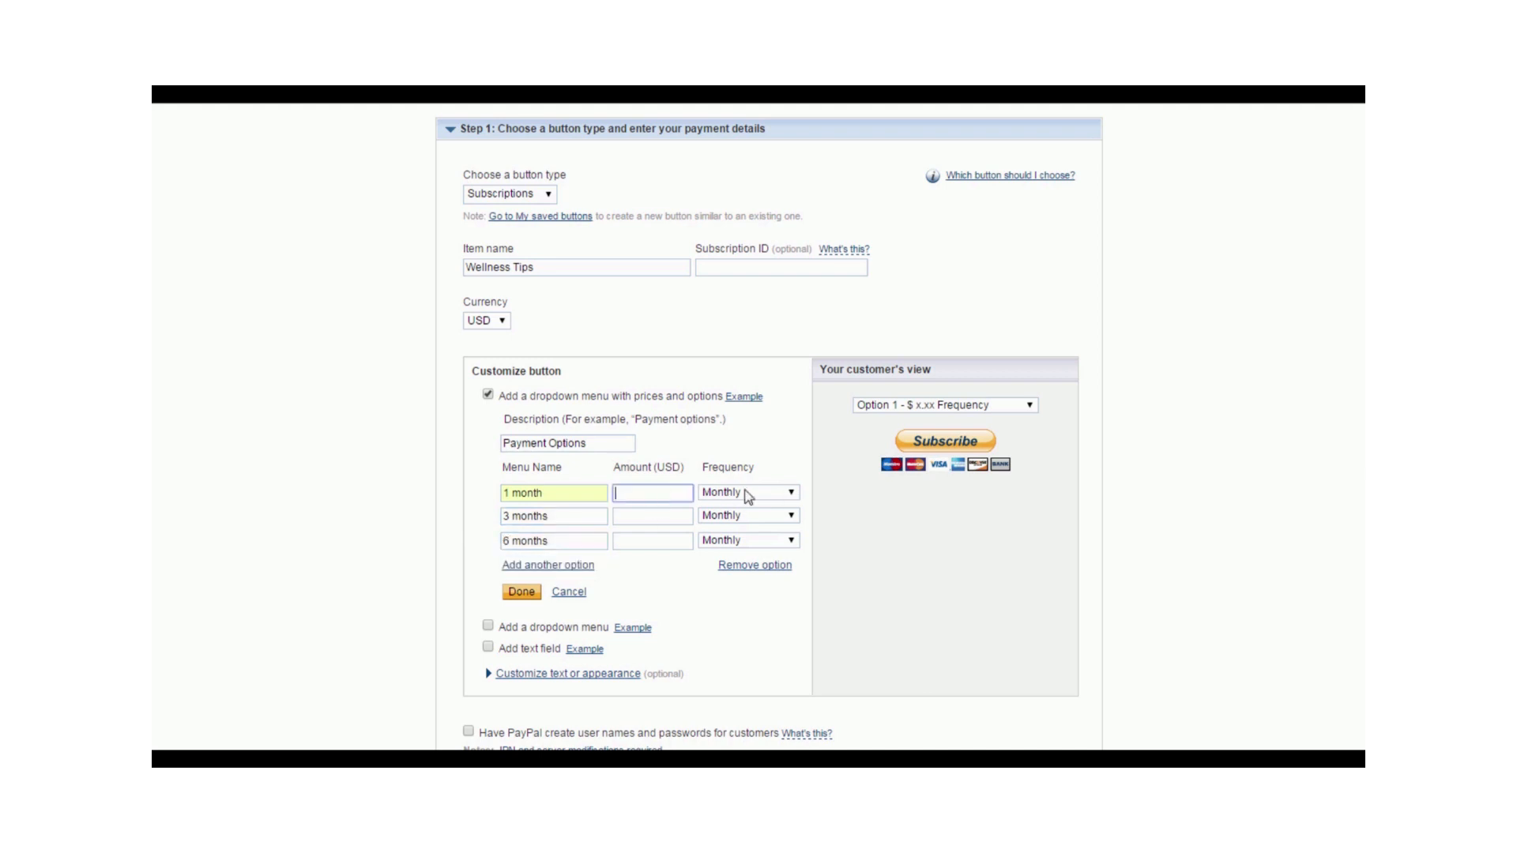
pyautogui.click(748, 495)
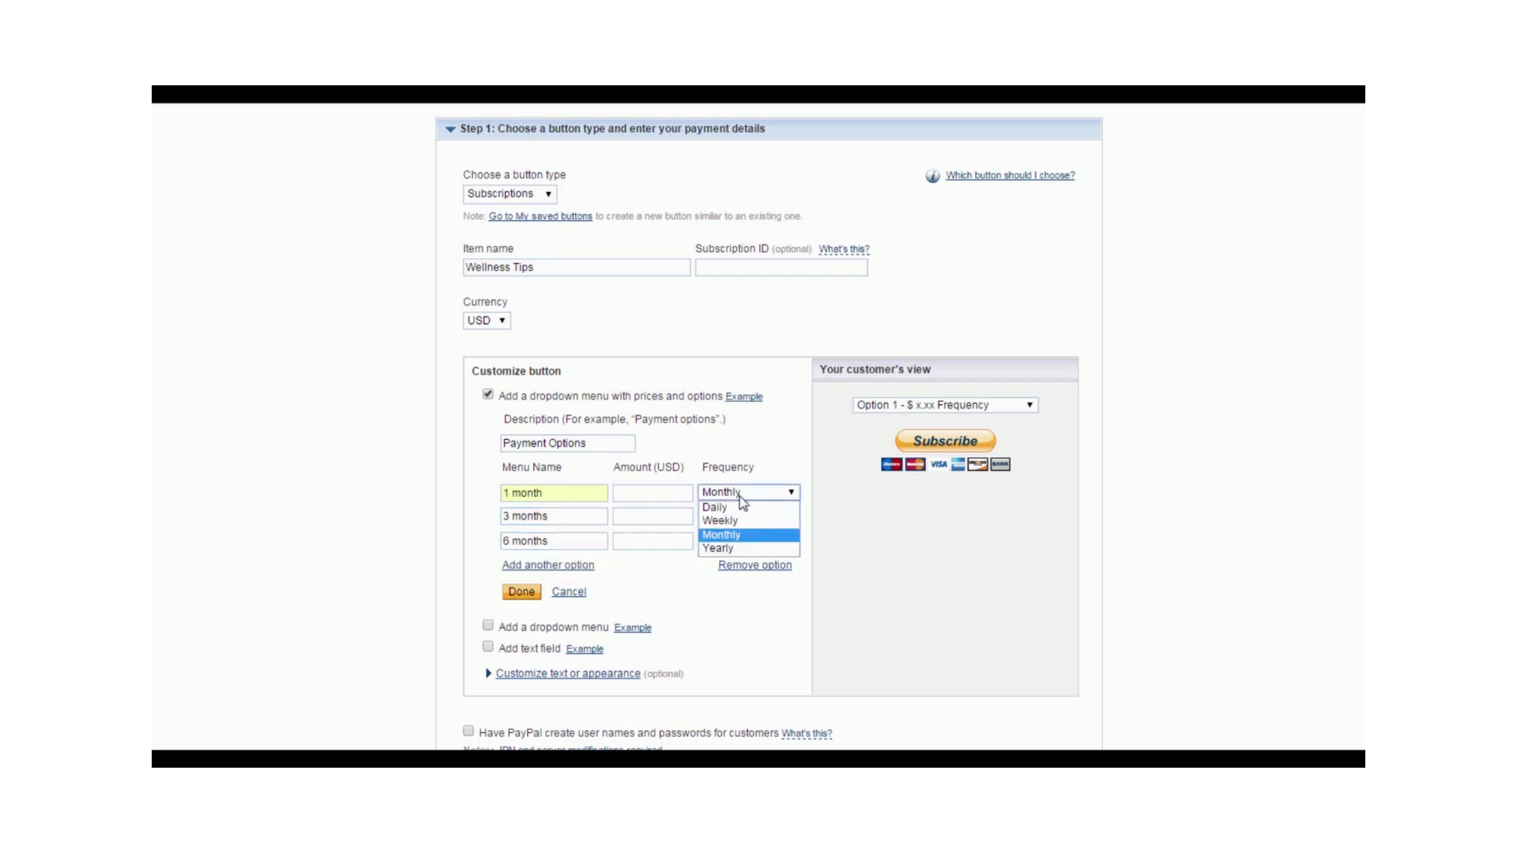
pyautogui.click(737, 538)
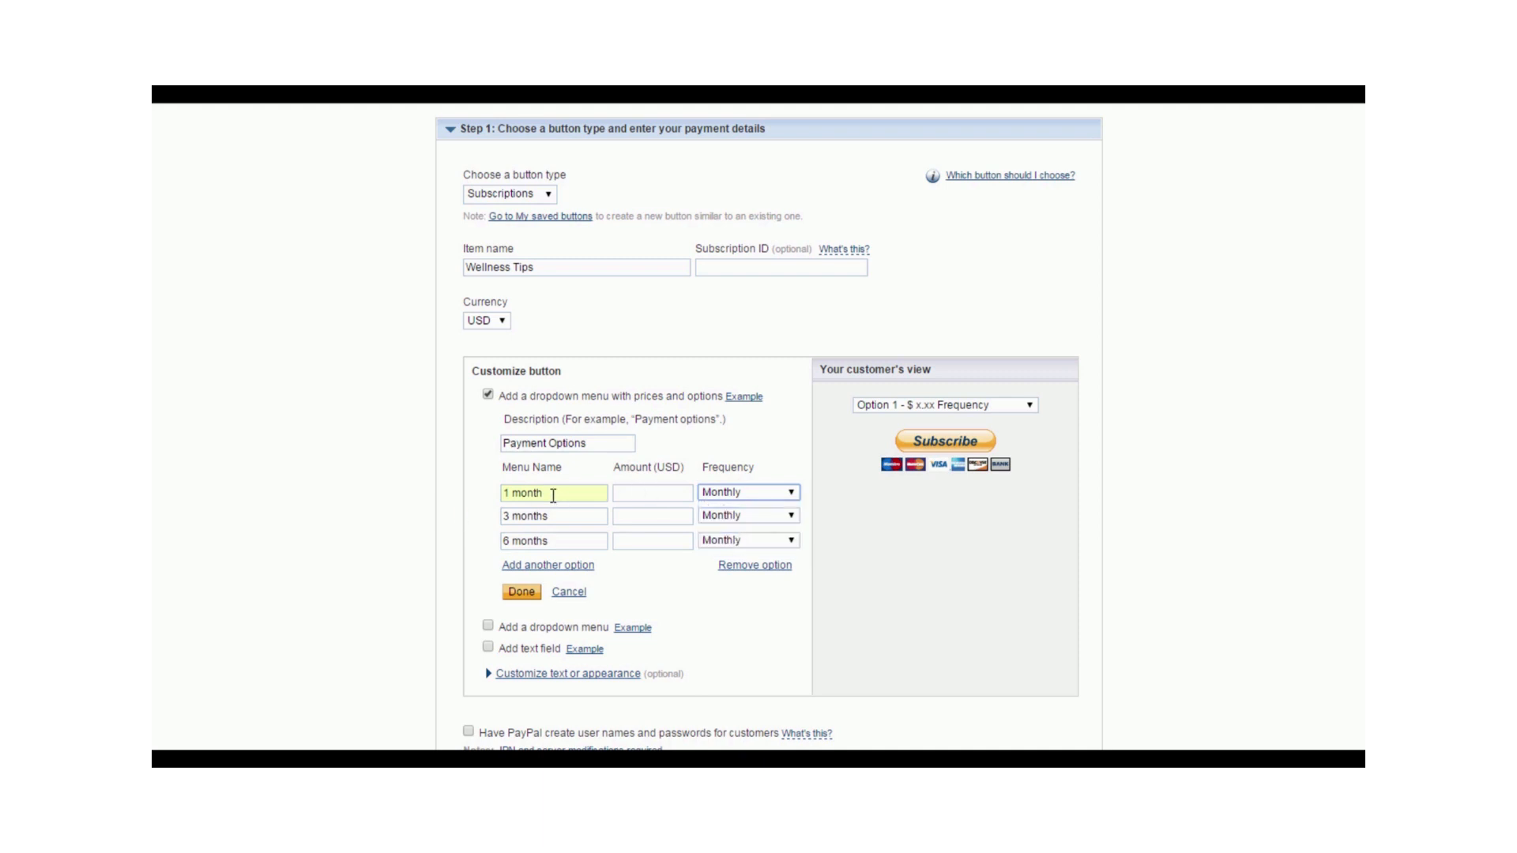
pyautogui.click(672, 497)
pyautogui.write('10')
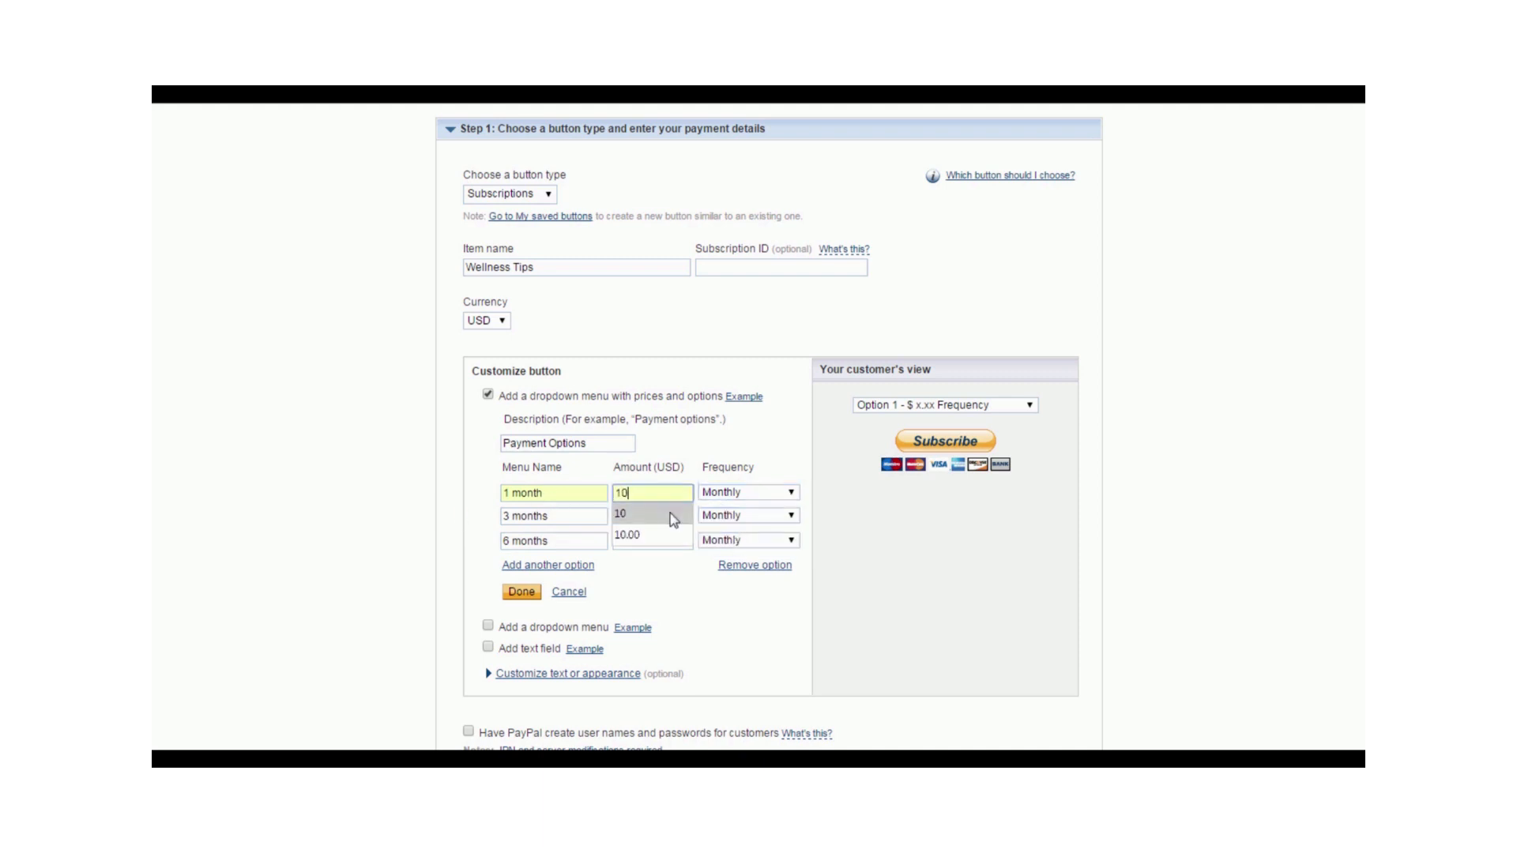
pyautogui.click(670, 514)
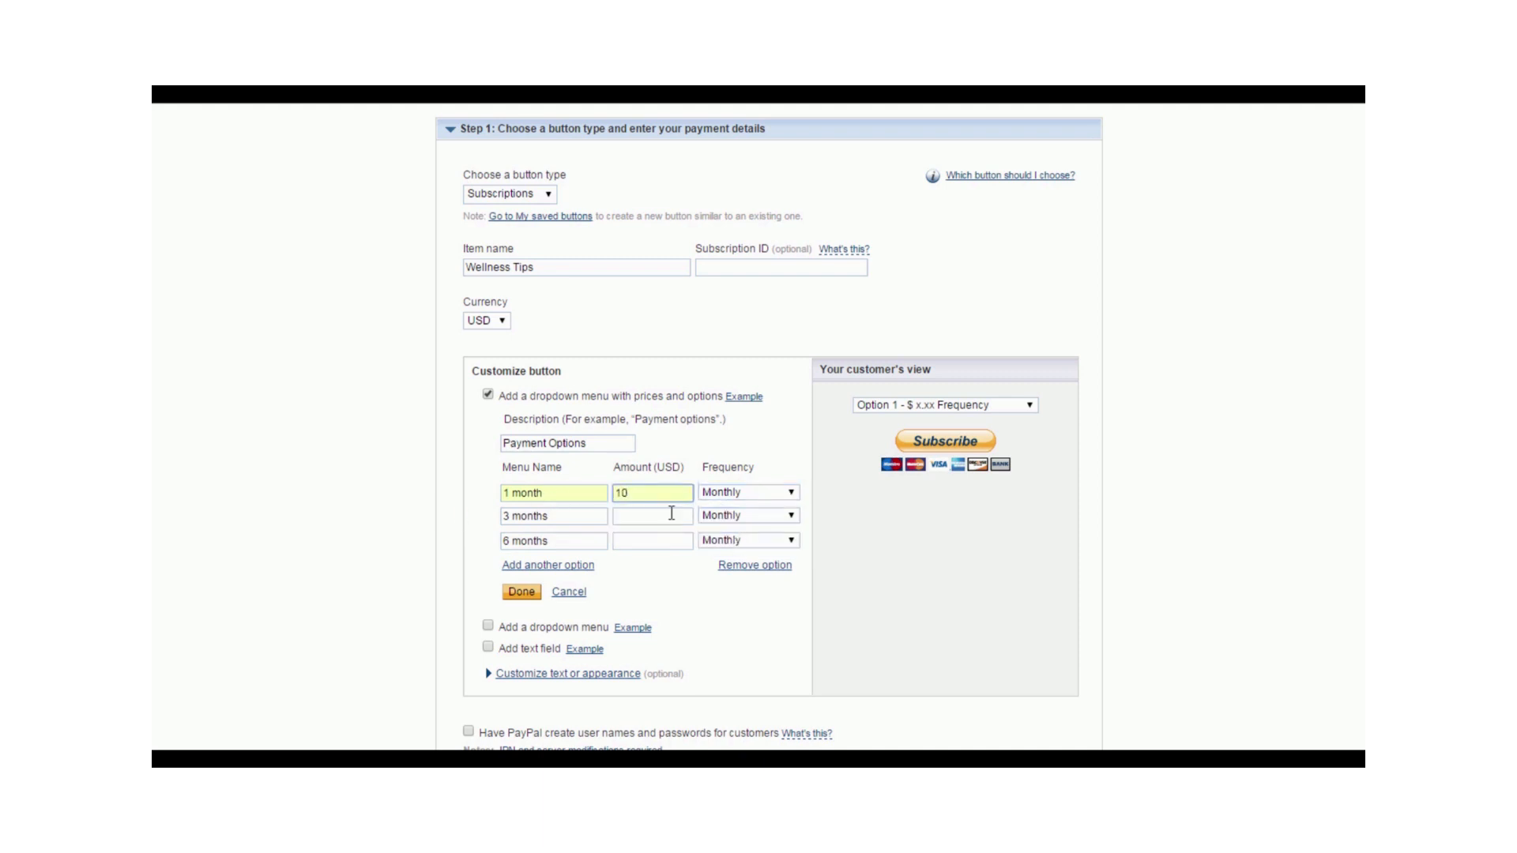
# - Set the 3 months option to 9 USD and the 6 months option to 7 USD, and finish the price dropdown
pyautogui.click(680, 517)
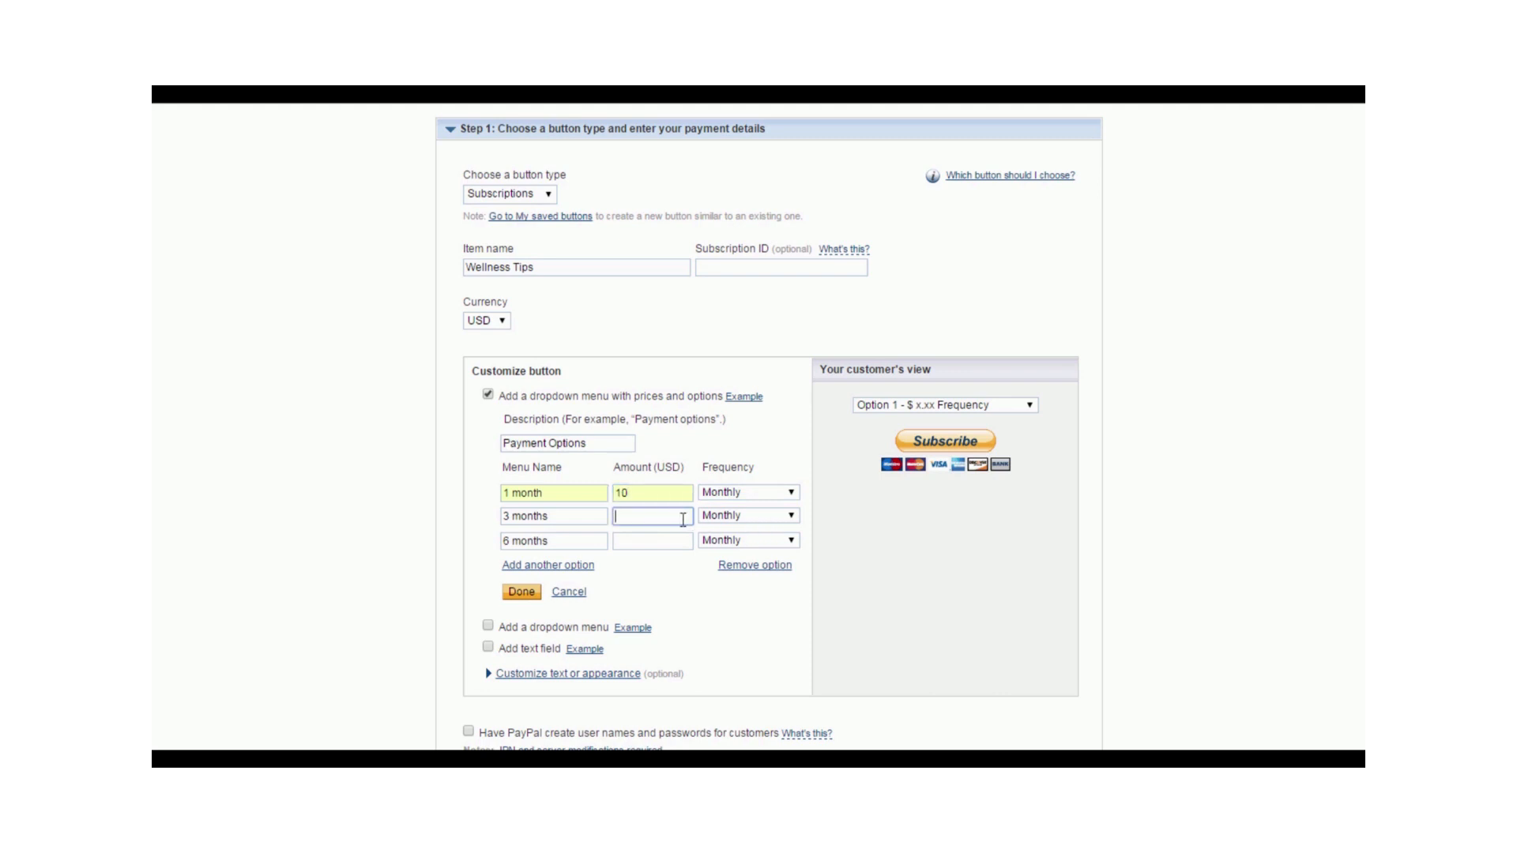
pyautogui.click(679, 519)
pyautogui.write('9')
pyautogui.click(669, 539)
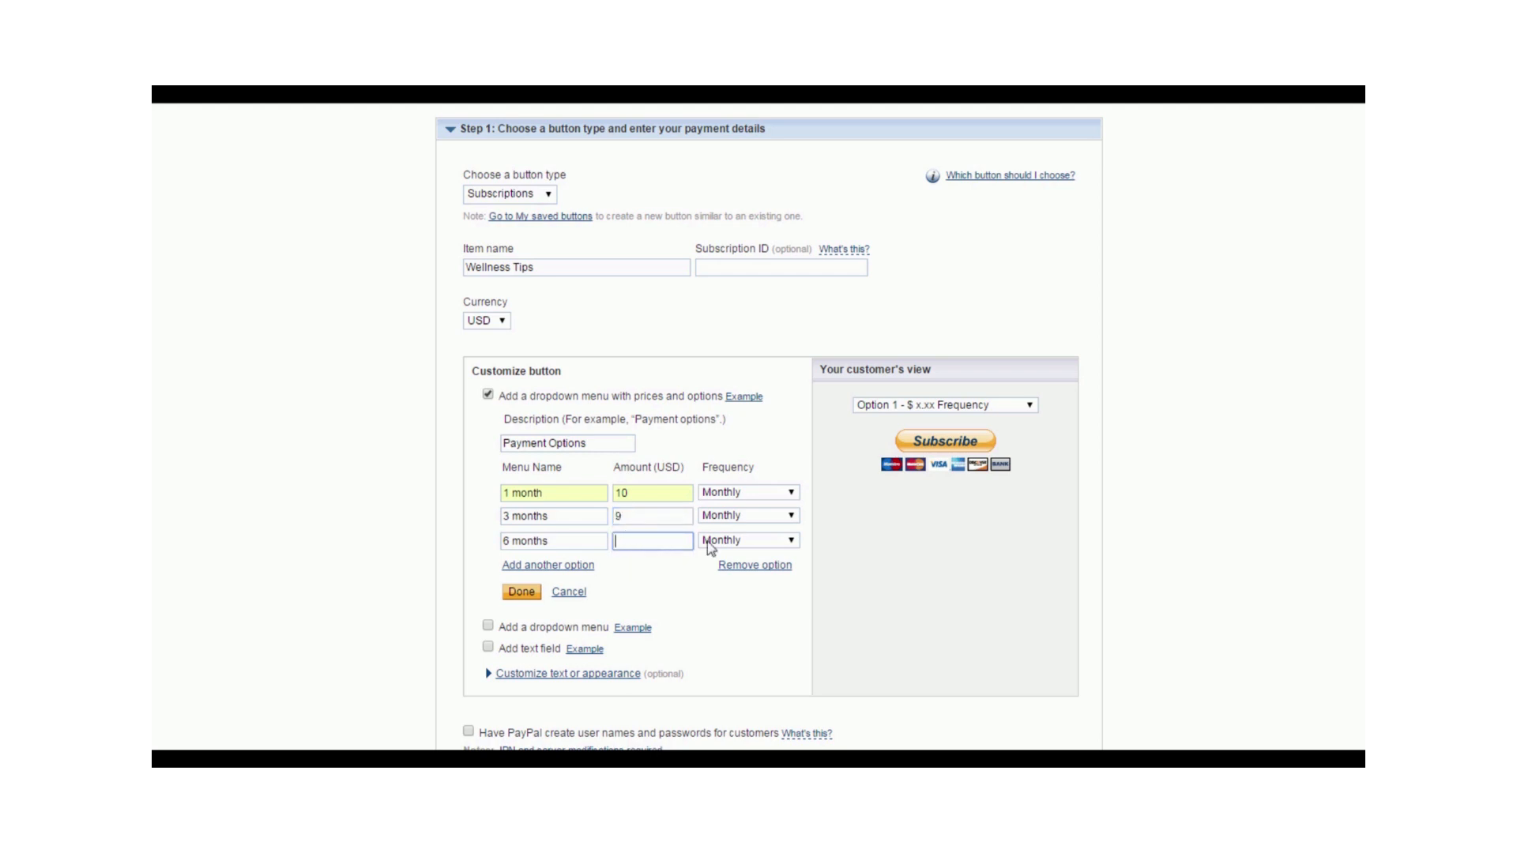
pyautogui.write('7')
pyautogui.click(686, 564)
pyautogui.click(523, 593)
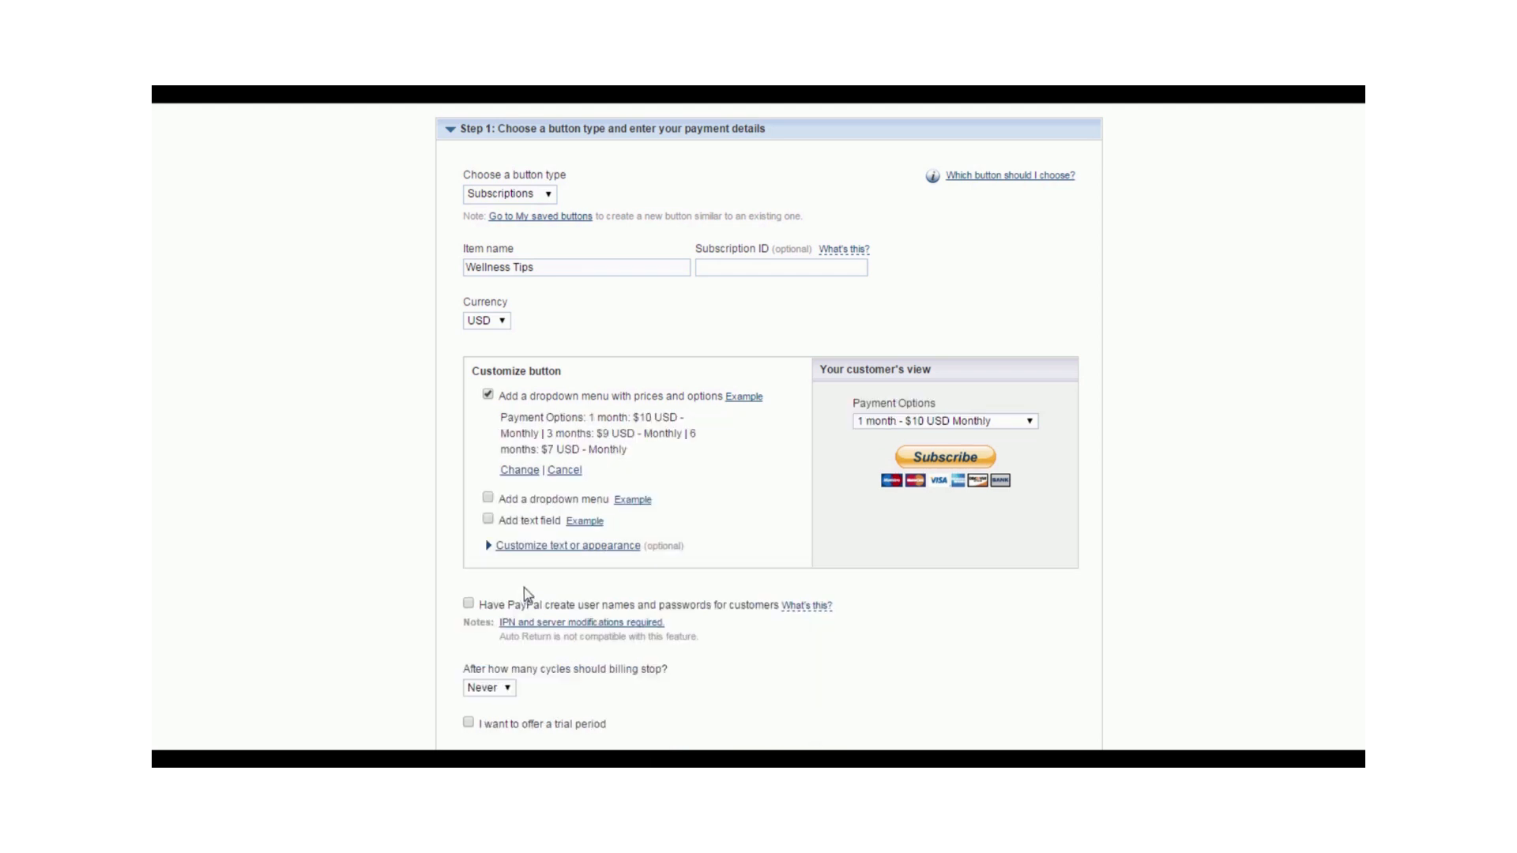
# - Preview the payment options in the customer's view and look at the example of a text field
pyautogui.click(1031, 428)
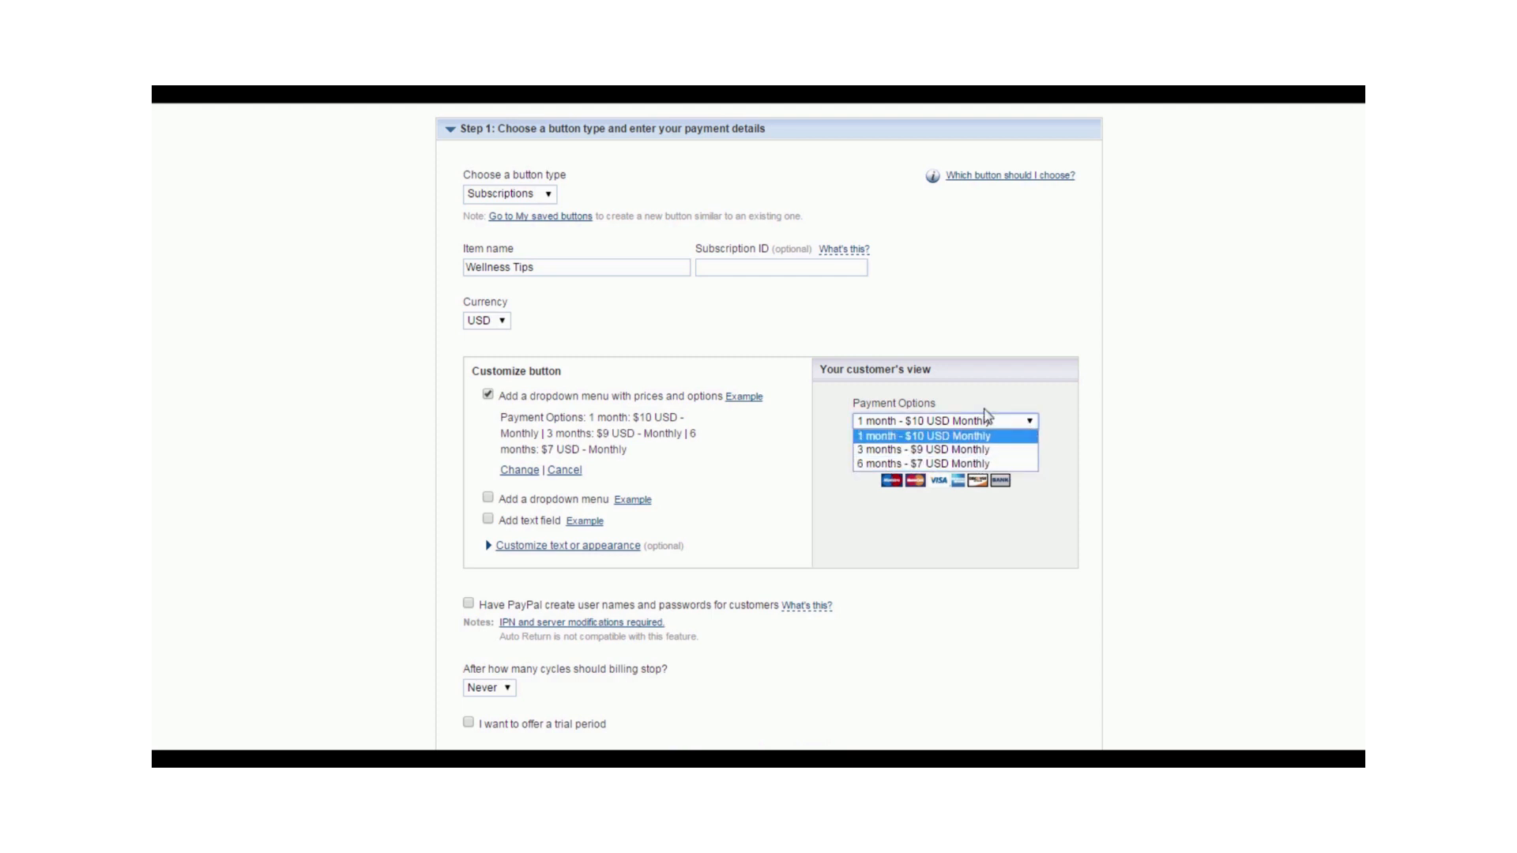
pyautogui.click(1031, 427)
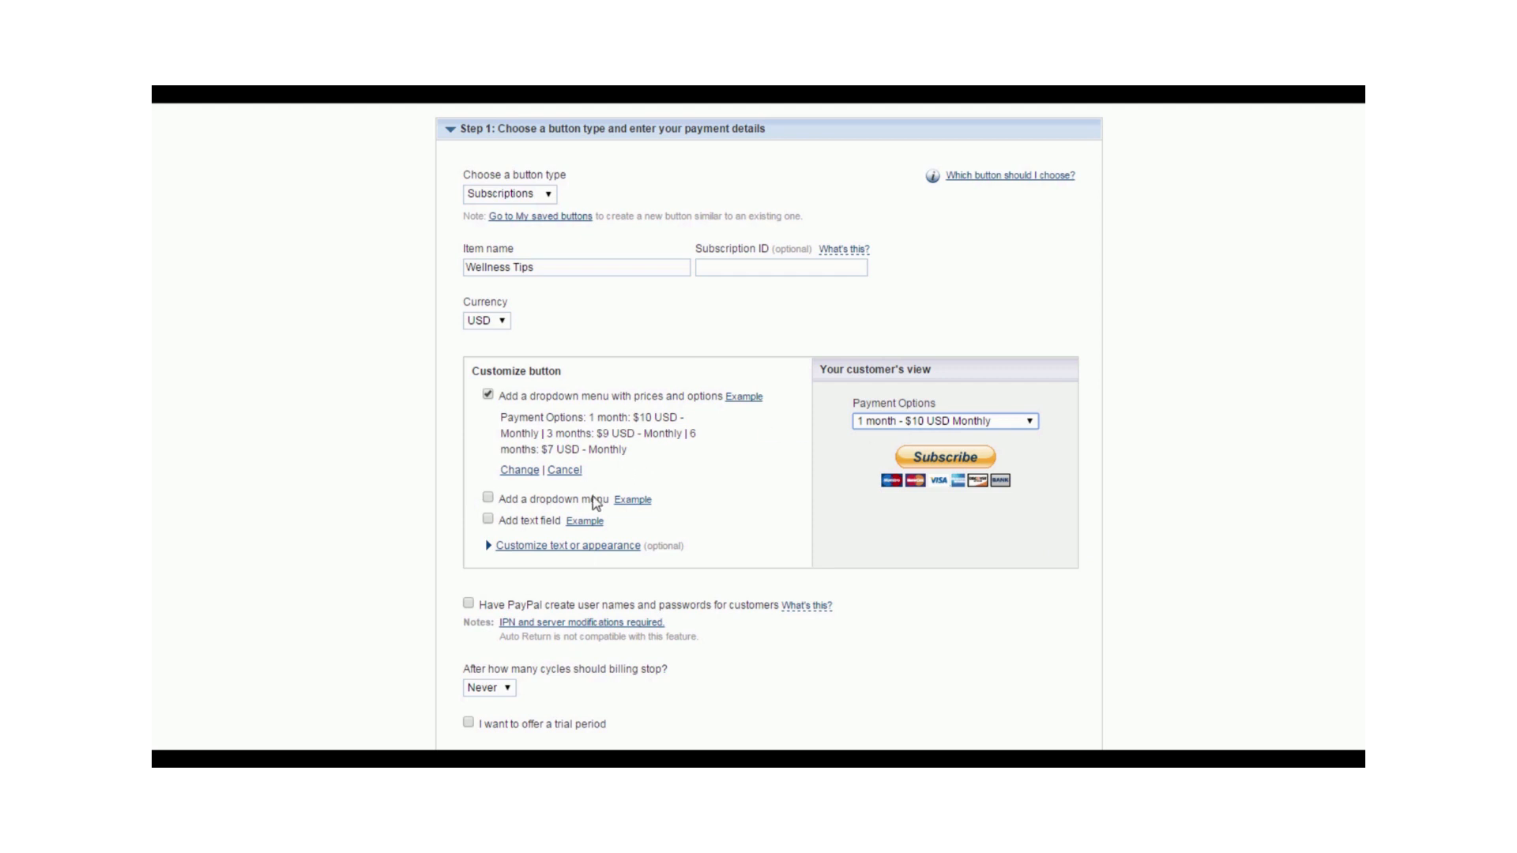
pyautogui.click(589, 523)
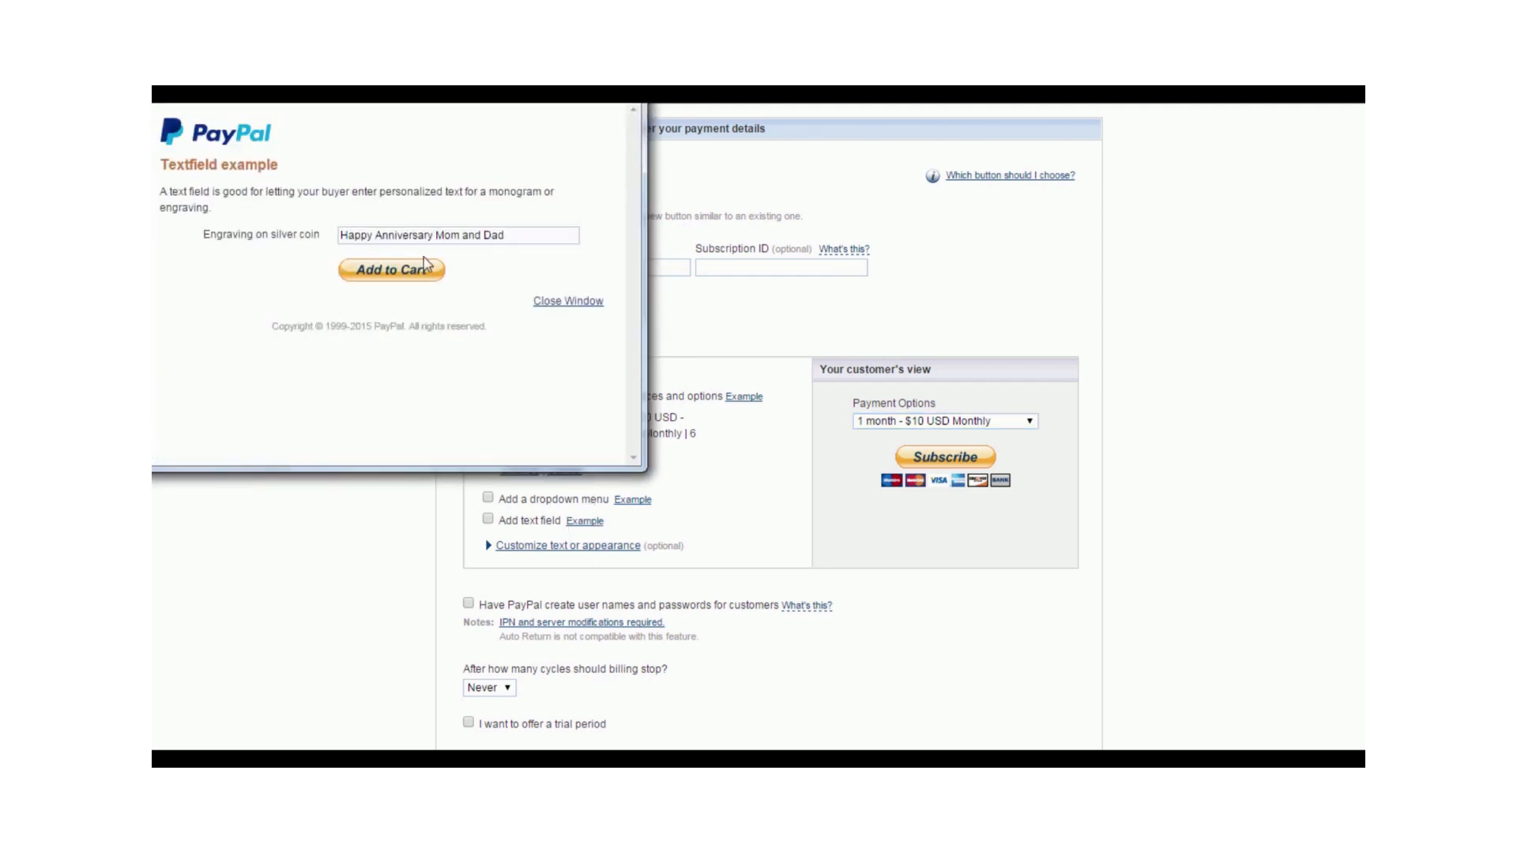
pyautogui.click(564, 304)
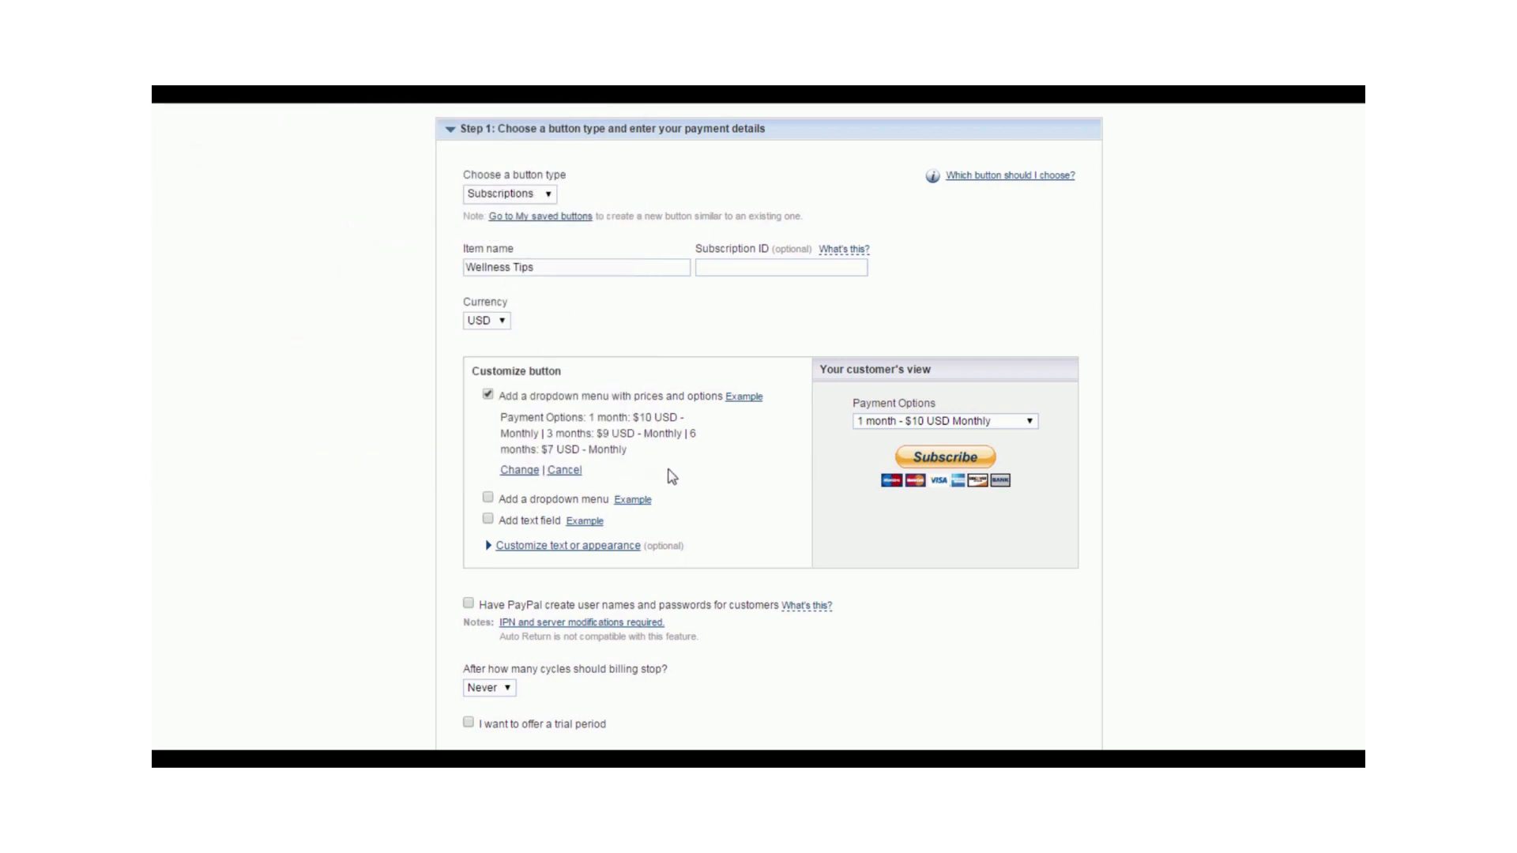
# - Show the text and appearance options, try the smaller button size, and turn off the credit card logos
pyautogui.click(556, 545)
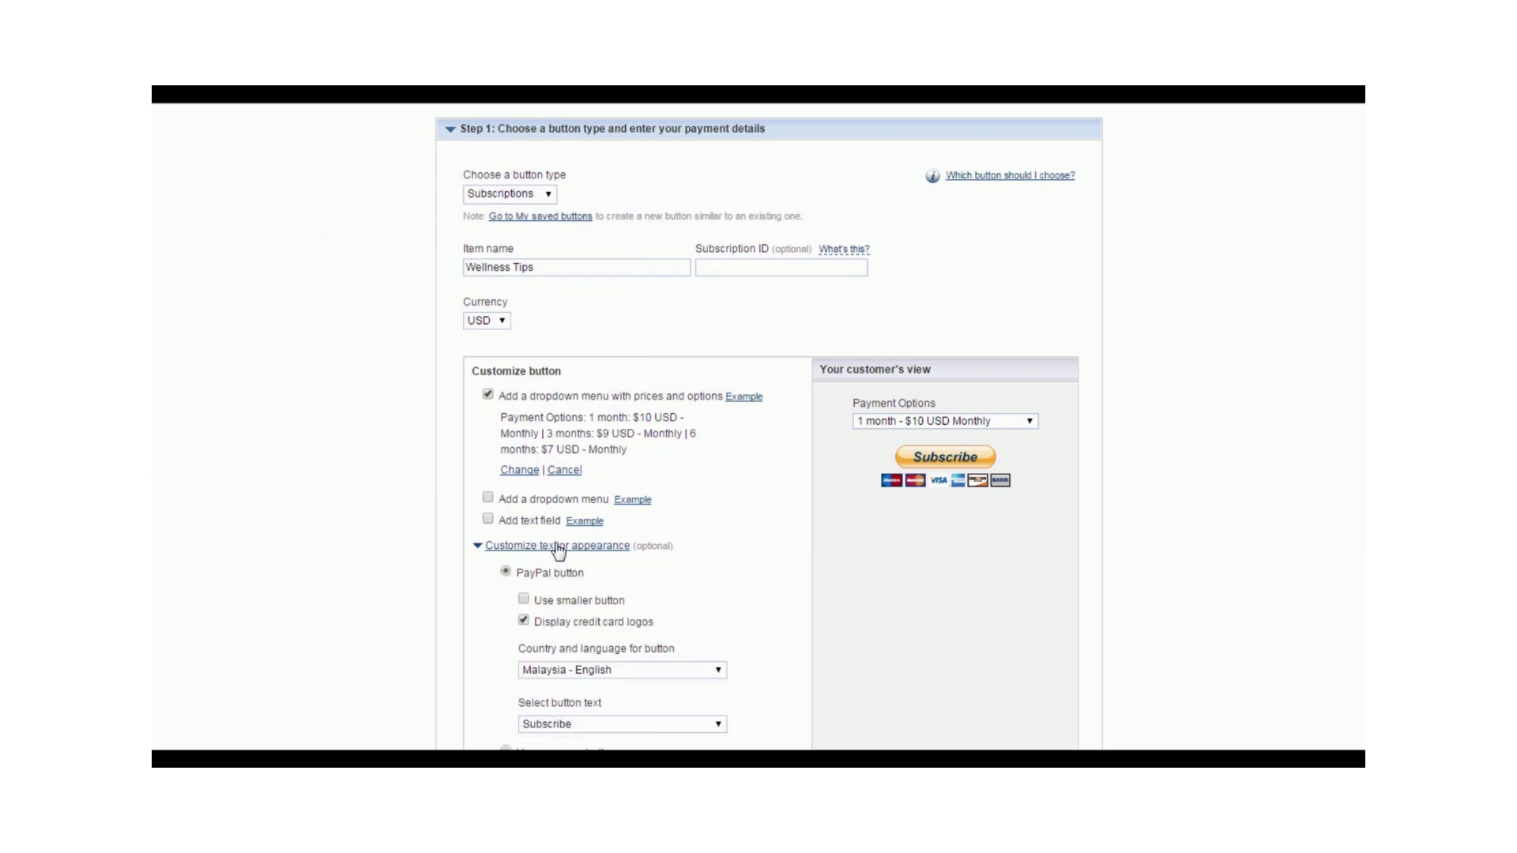
pyautogui.scroll(-1, 625, 445)
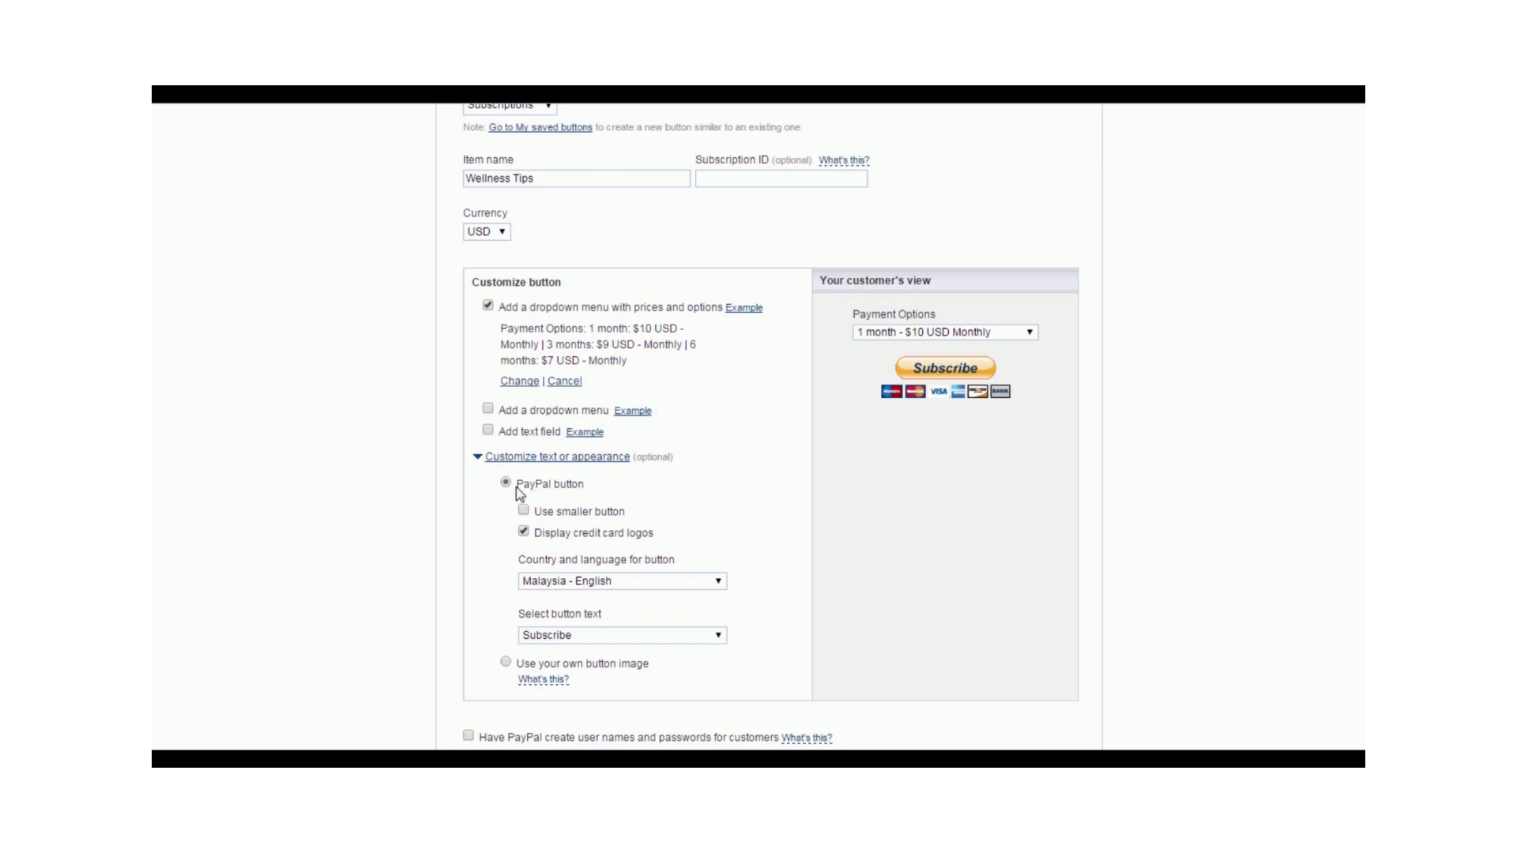
pyautogui.click(525, 511)
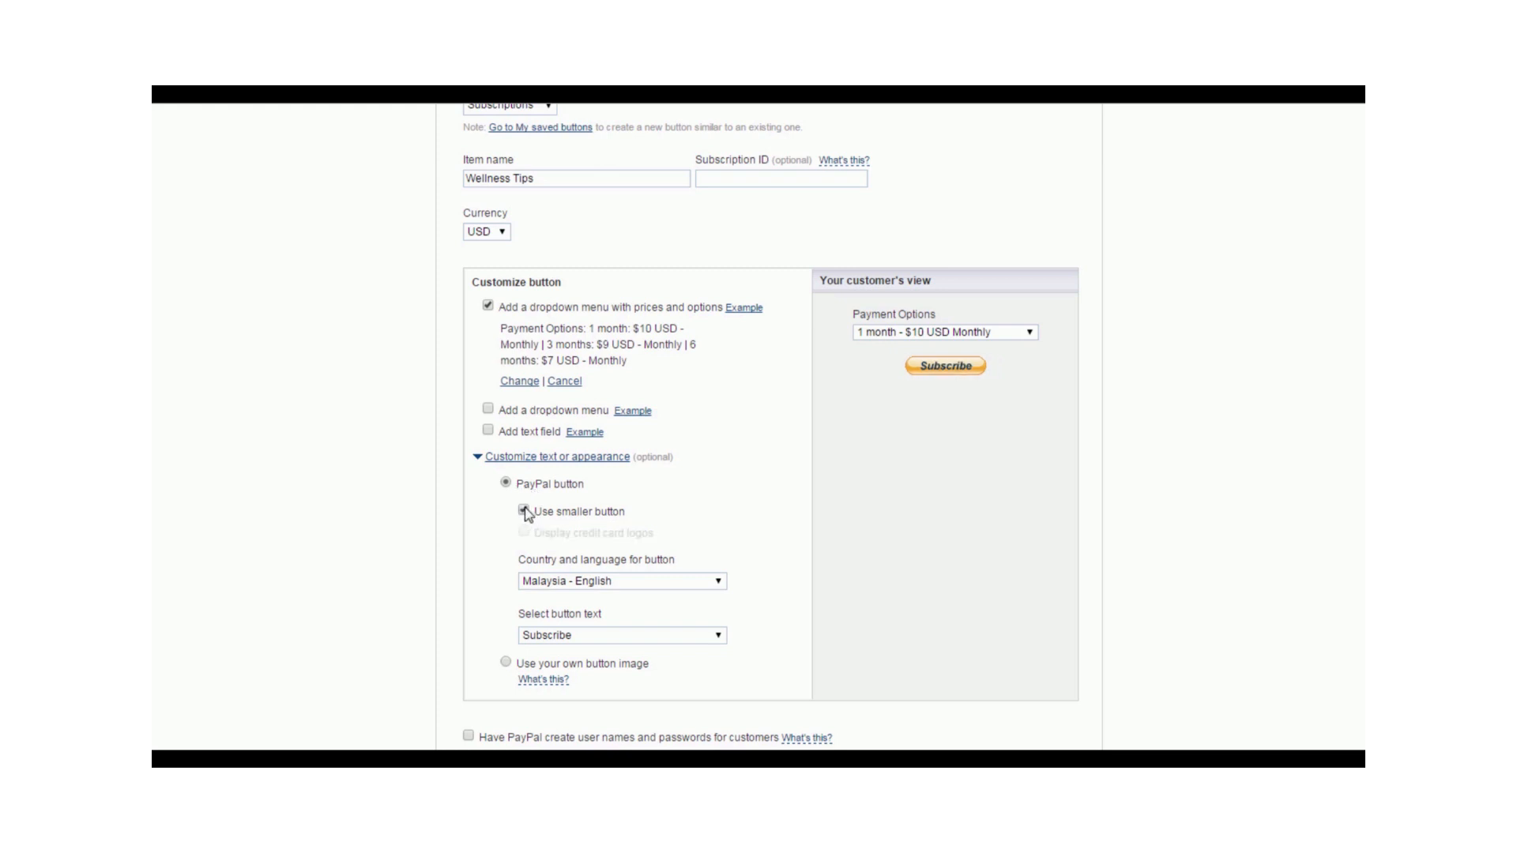
pyautogui.click(523, 510)
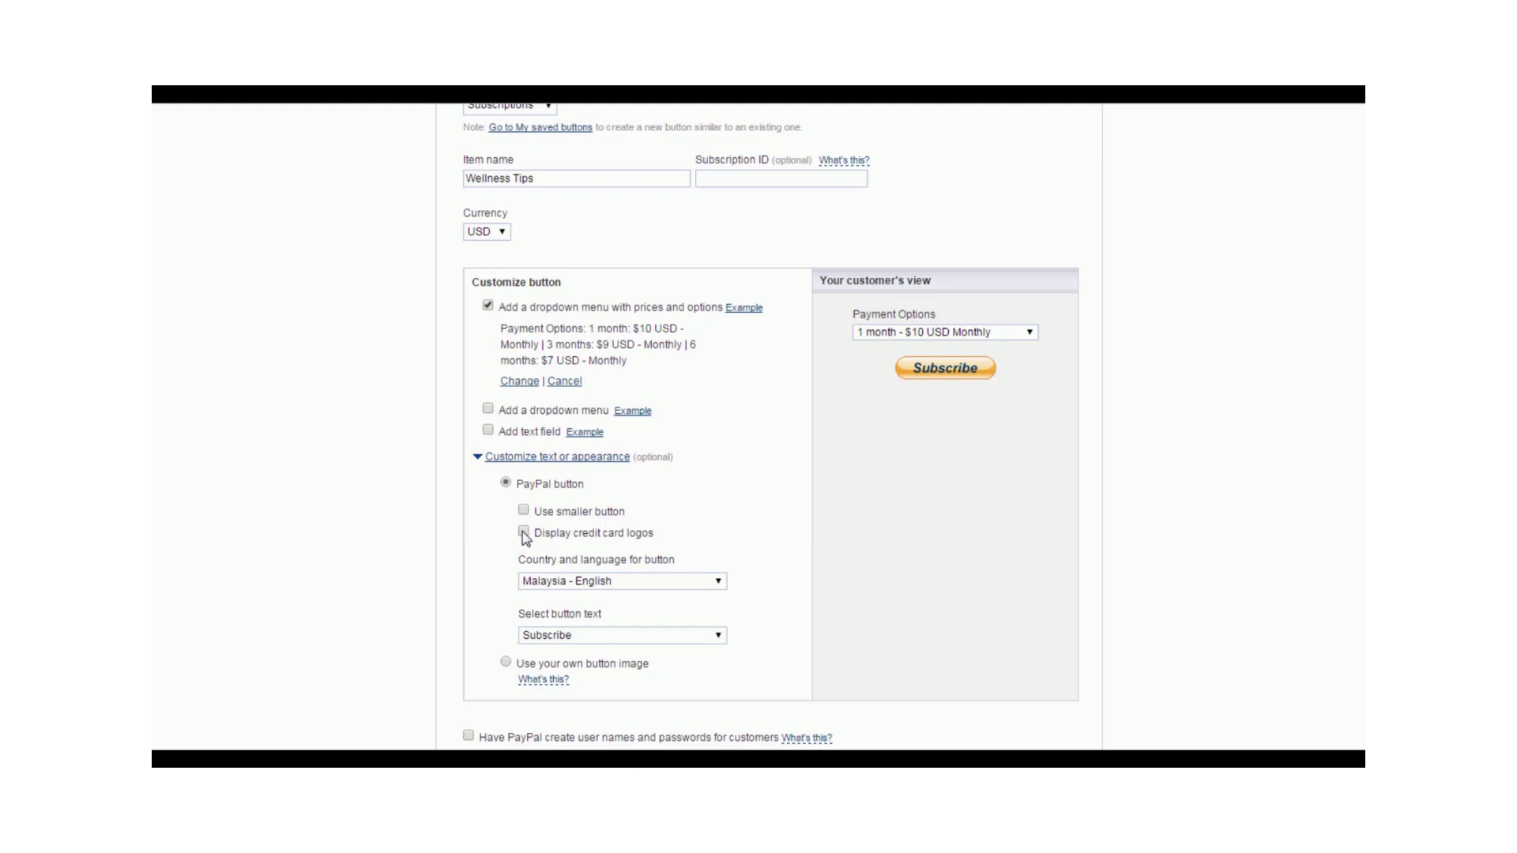
pyautogui.click(523, 533)
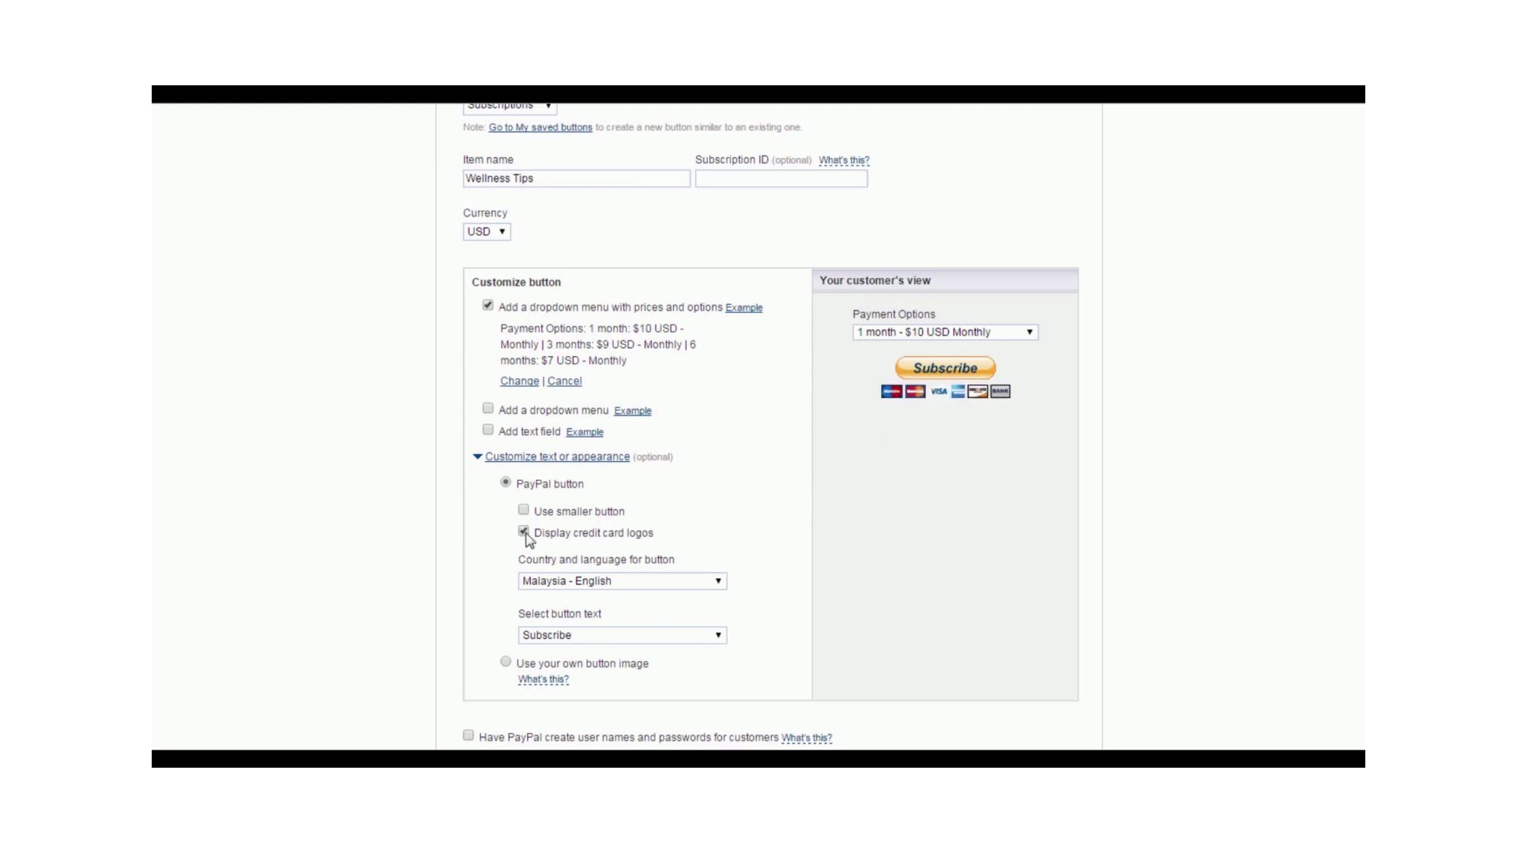
pyautogui.click(525, 534)
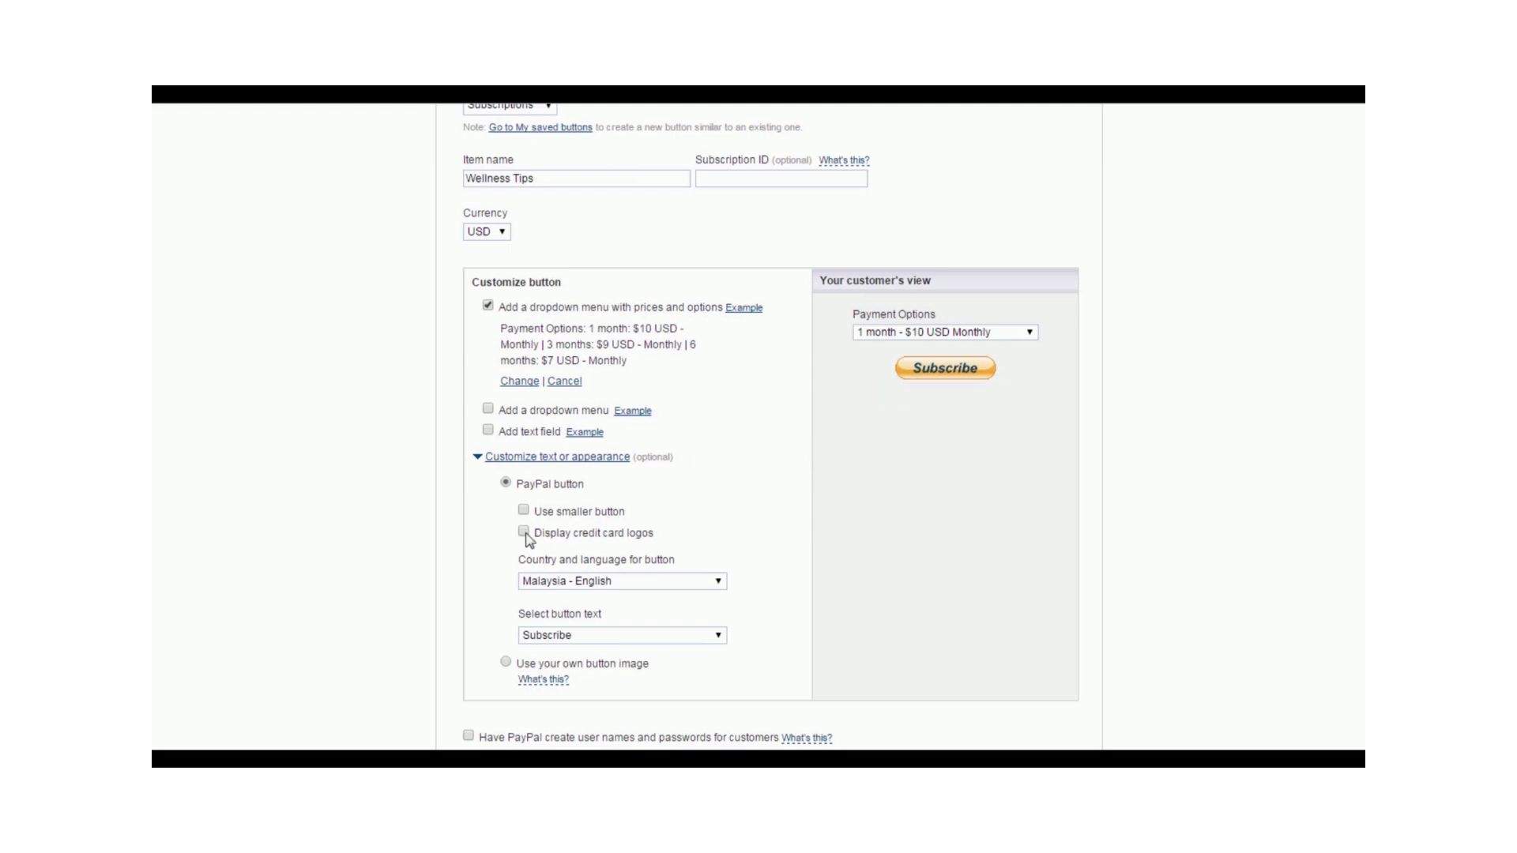
# - Set the button's country and language to United States - English and choose Subscribe as its text
pyautogui.click(698, 582)
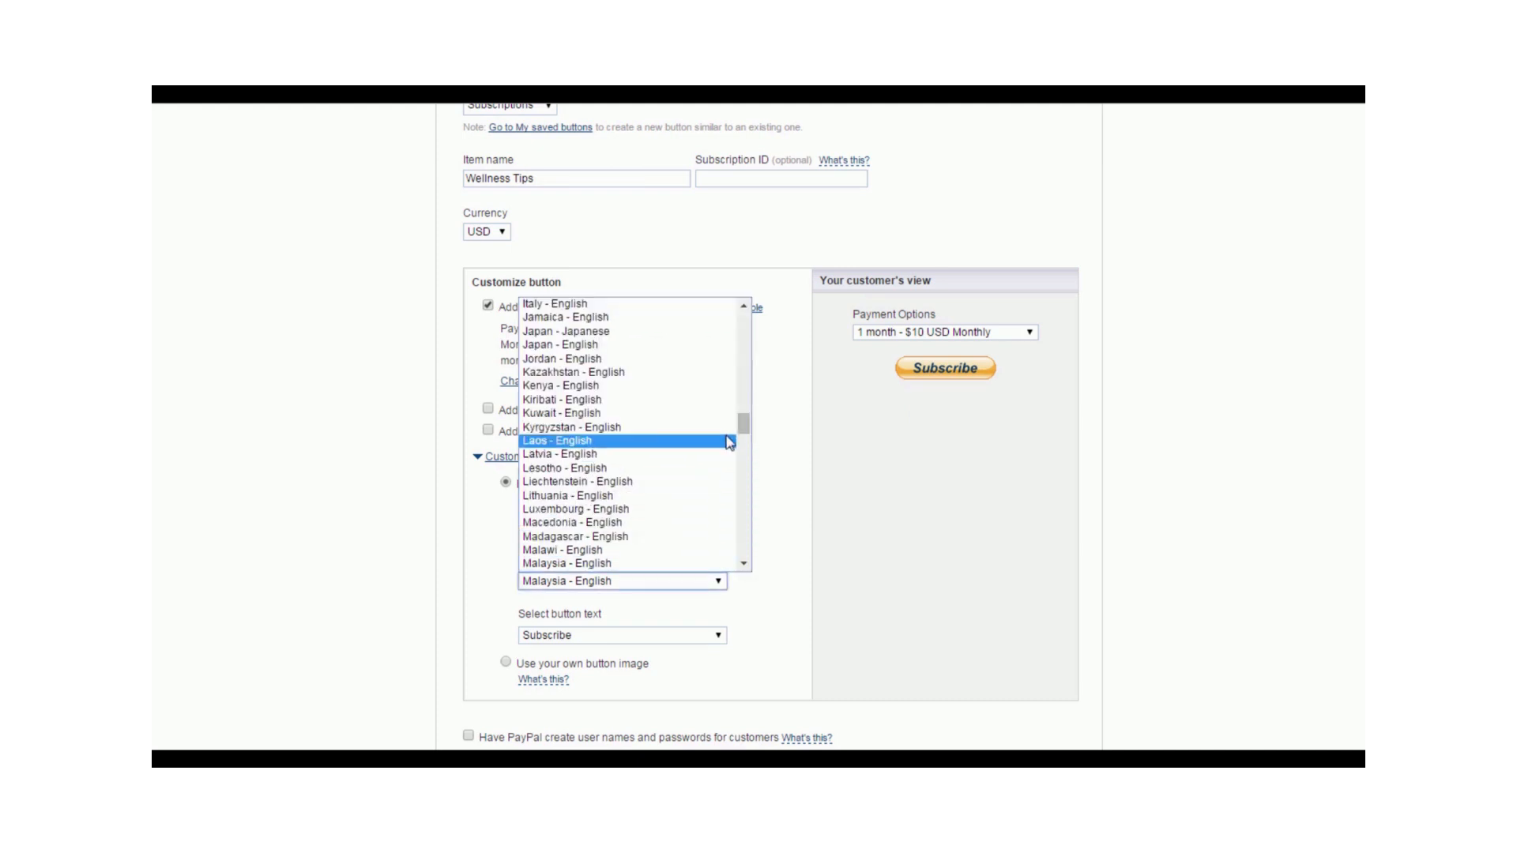
pyautogui.moveTo(745, 427); pyautogui.dragTo(759, 562)
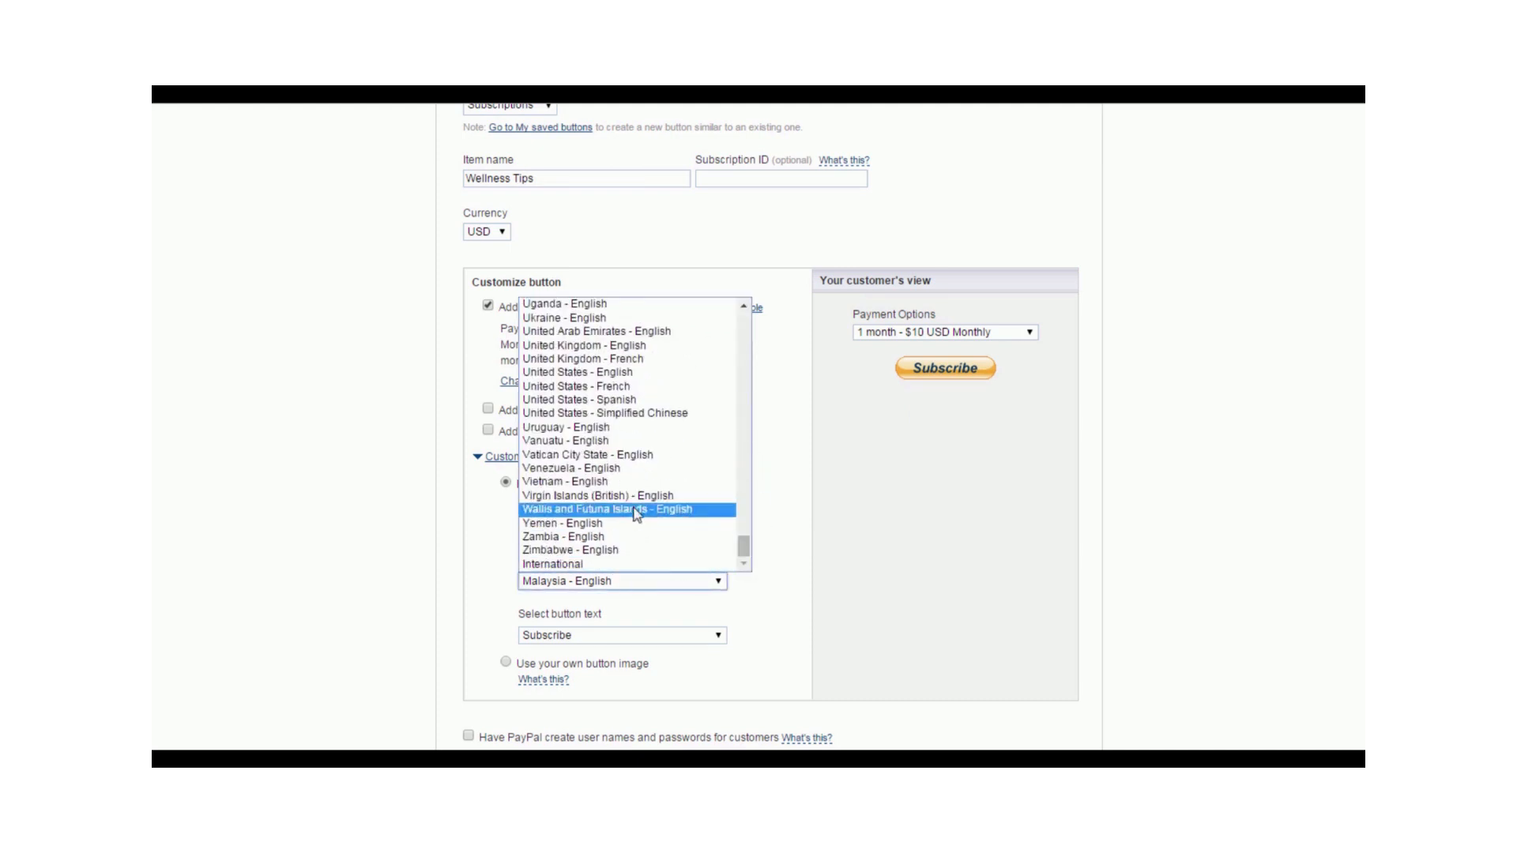
pyautogui.click(598, 372)
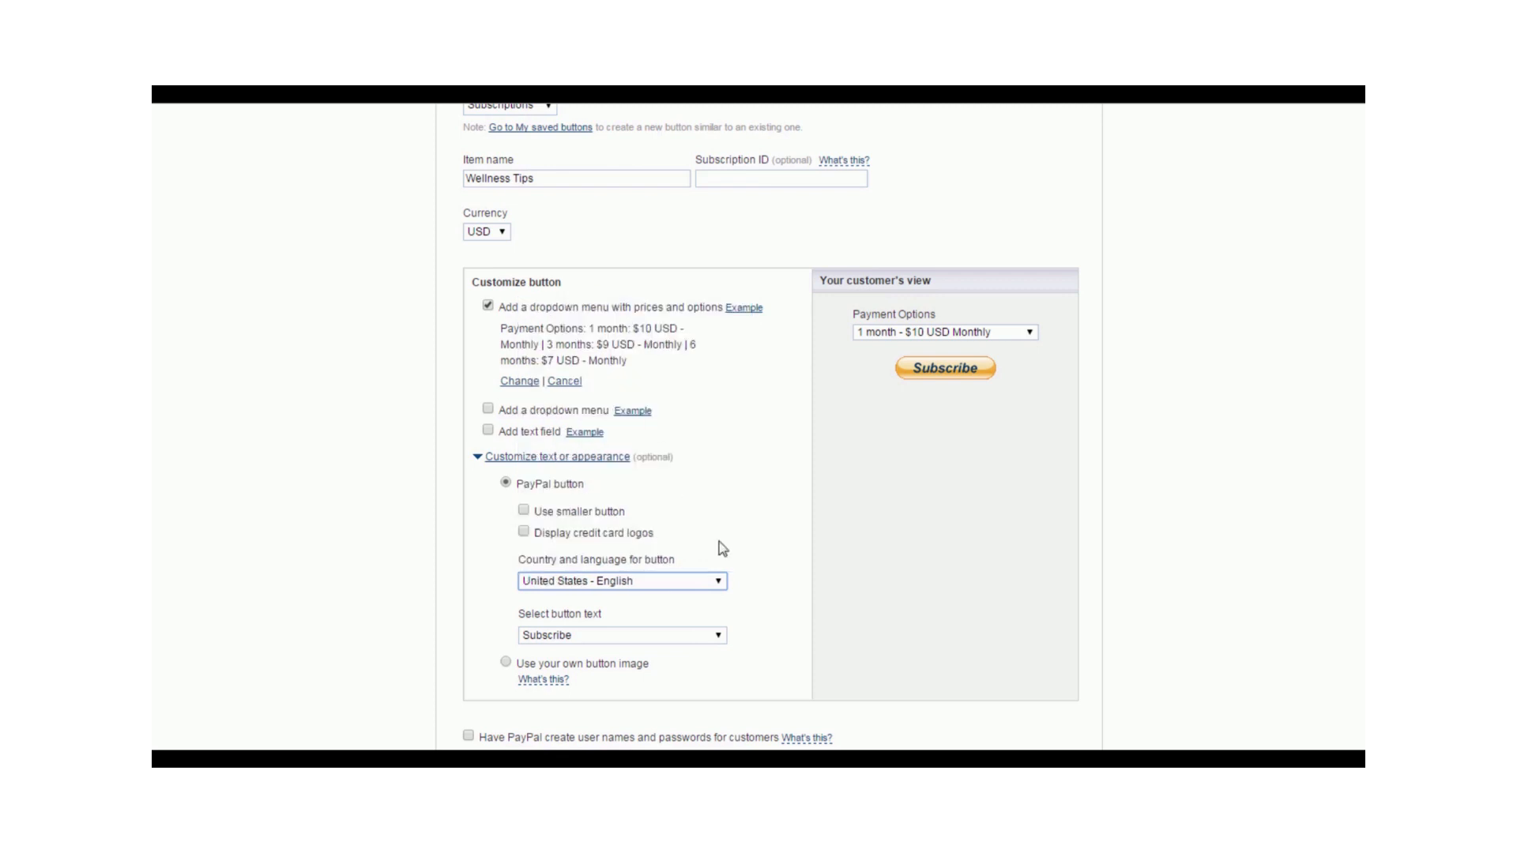
pyautogui.click(719, 636)
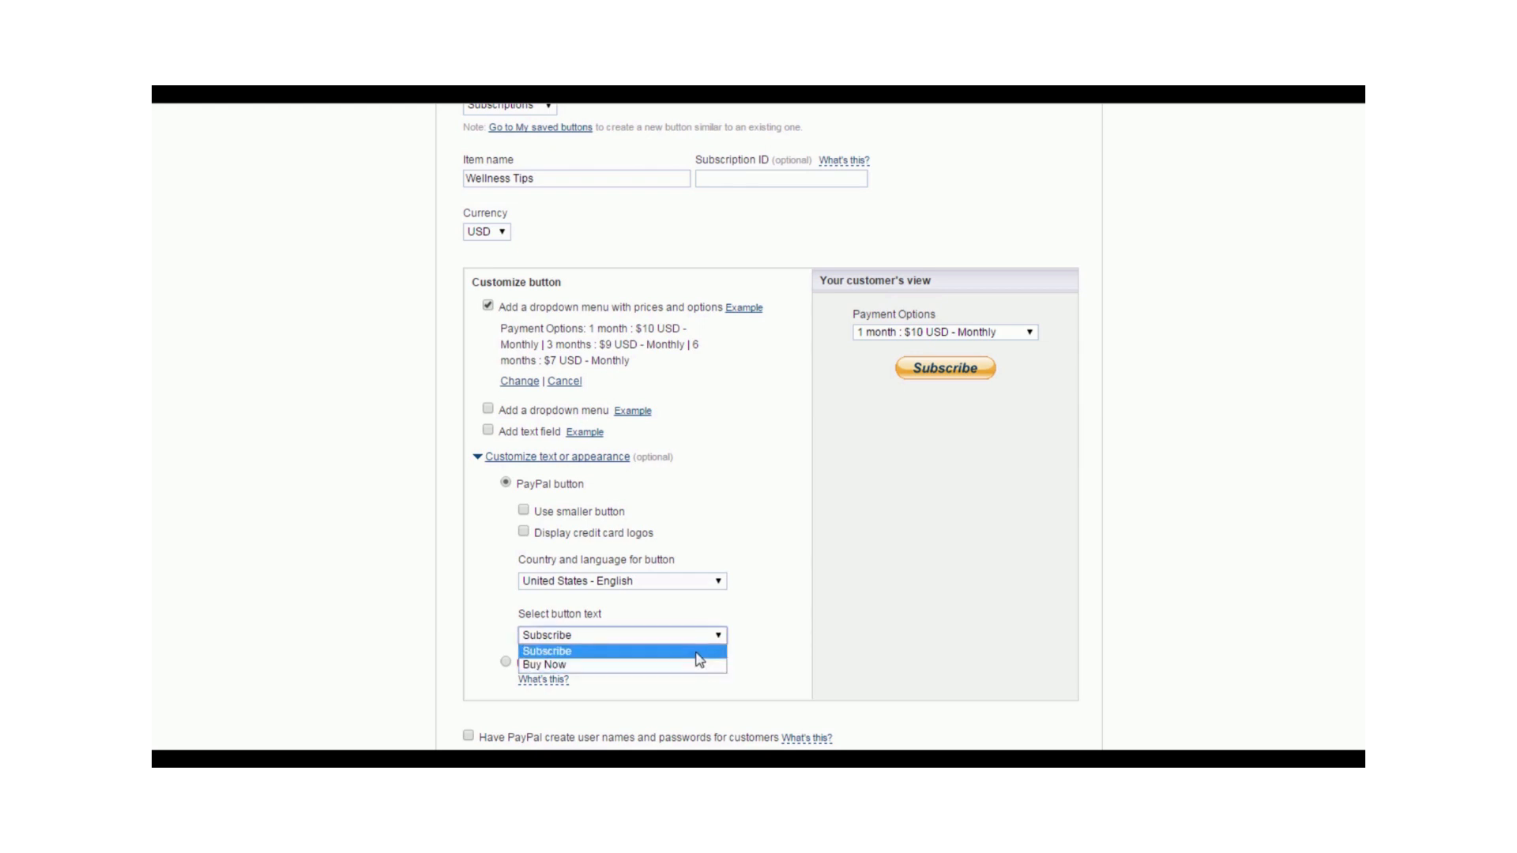
pyautogui.click(696, 653)
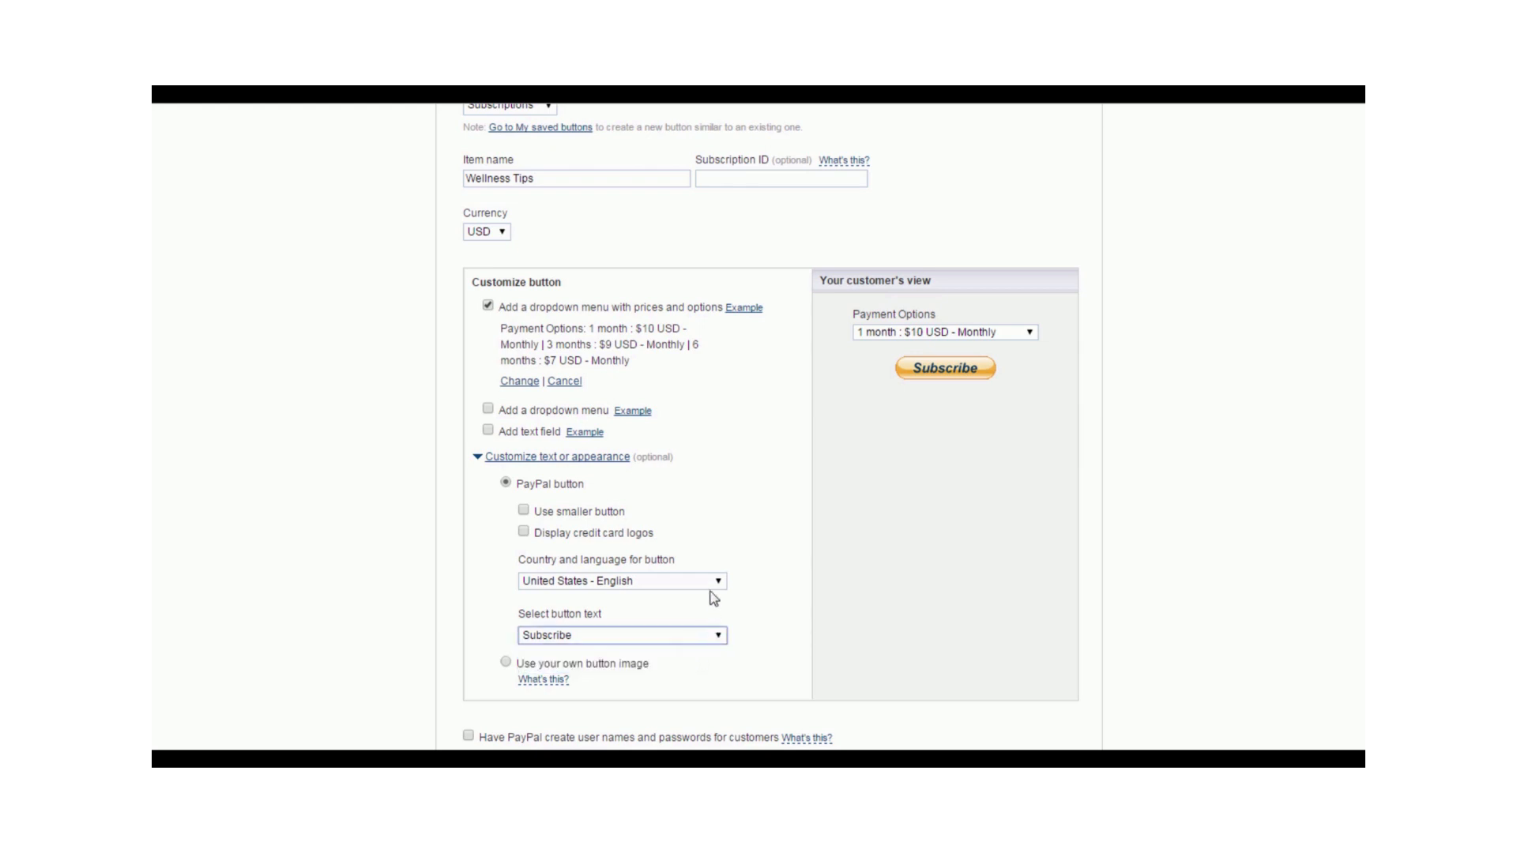
# - Check the choices for after how many cycles billing should stop and keep it at Never
pyautogui.scroll(-3, 728, 494)
pyautogui.moveTo(818, 567)
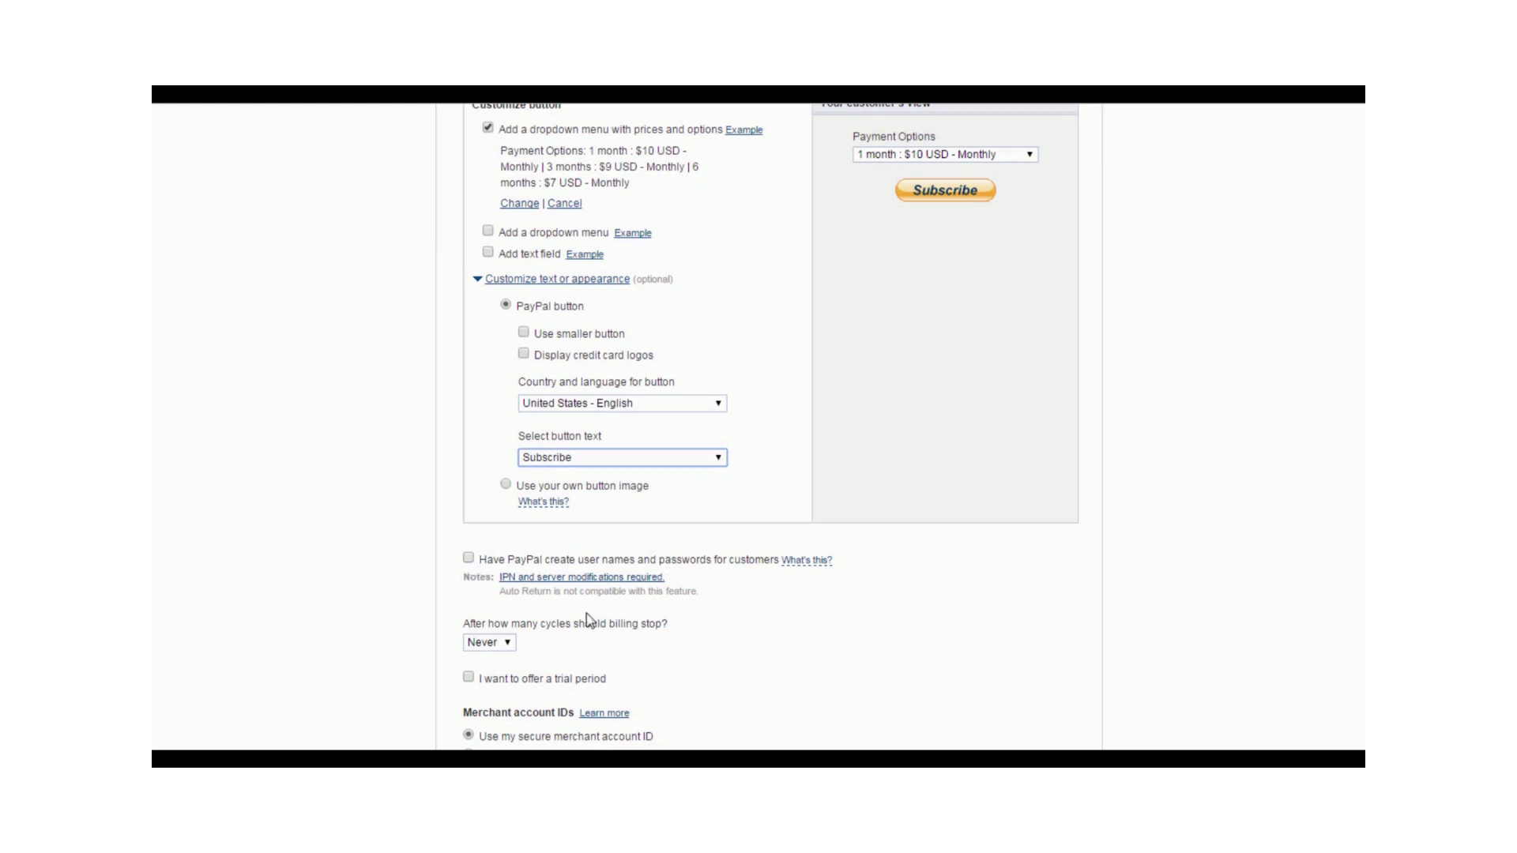
pyautogui.click(510, 644)
pyautogui.click(511, 644)
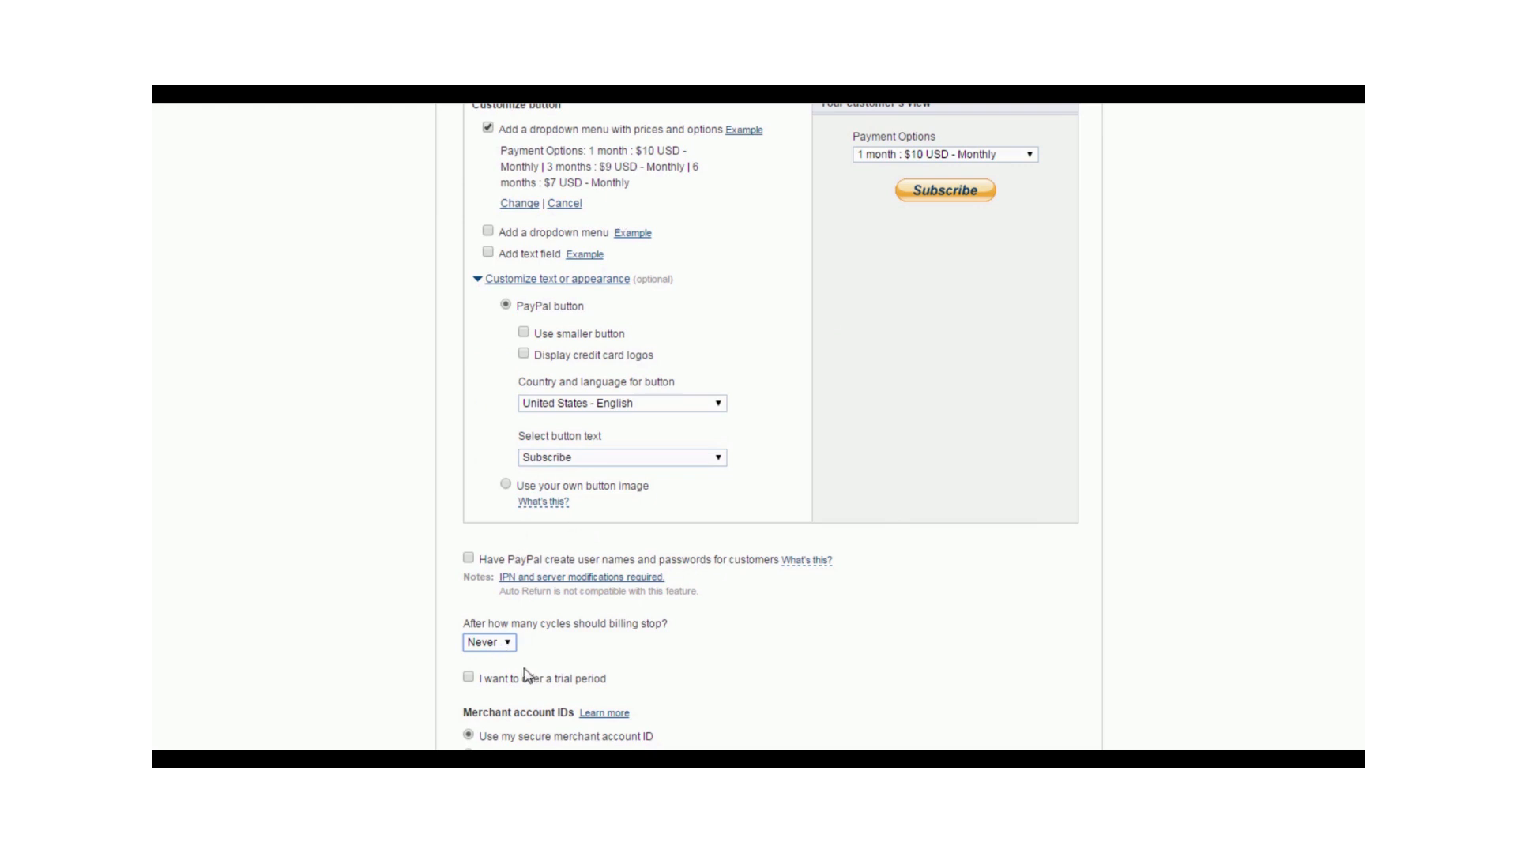
# - Turn on the trial period offer to view its amount and duration settings, and turn it off again
pyautogui.scroll(-1, 670, 598)
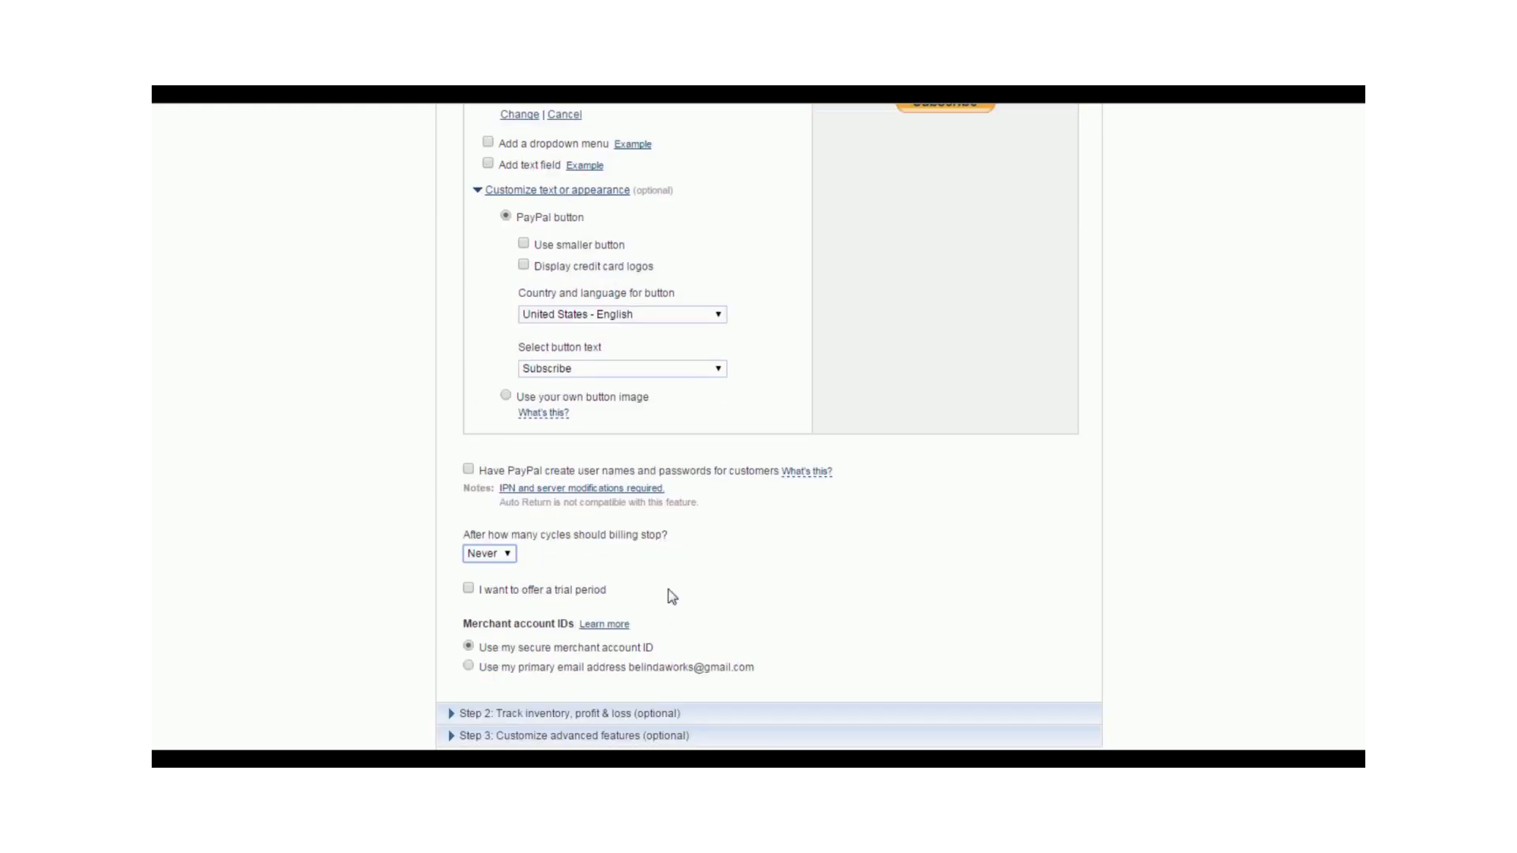
pyautogui.click(468, 594)
pyautogui.scroll(-3, 625, 447)
pyautogui.scroll(1, 625, 448)
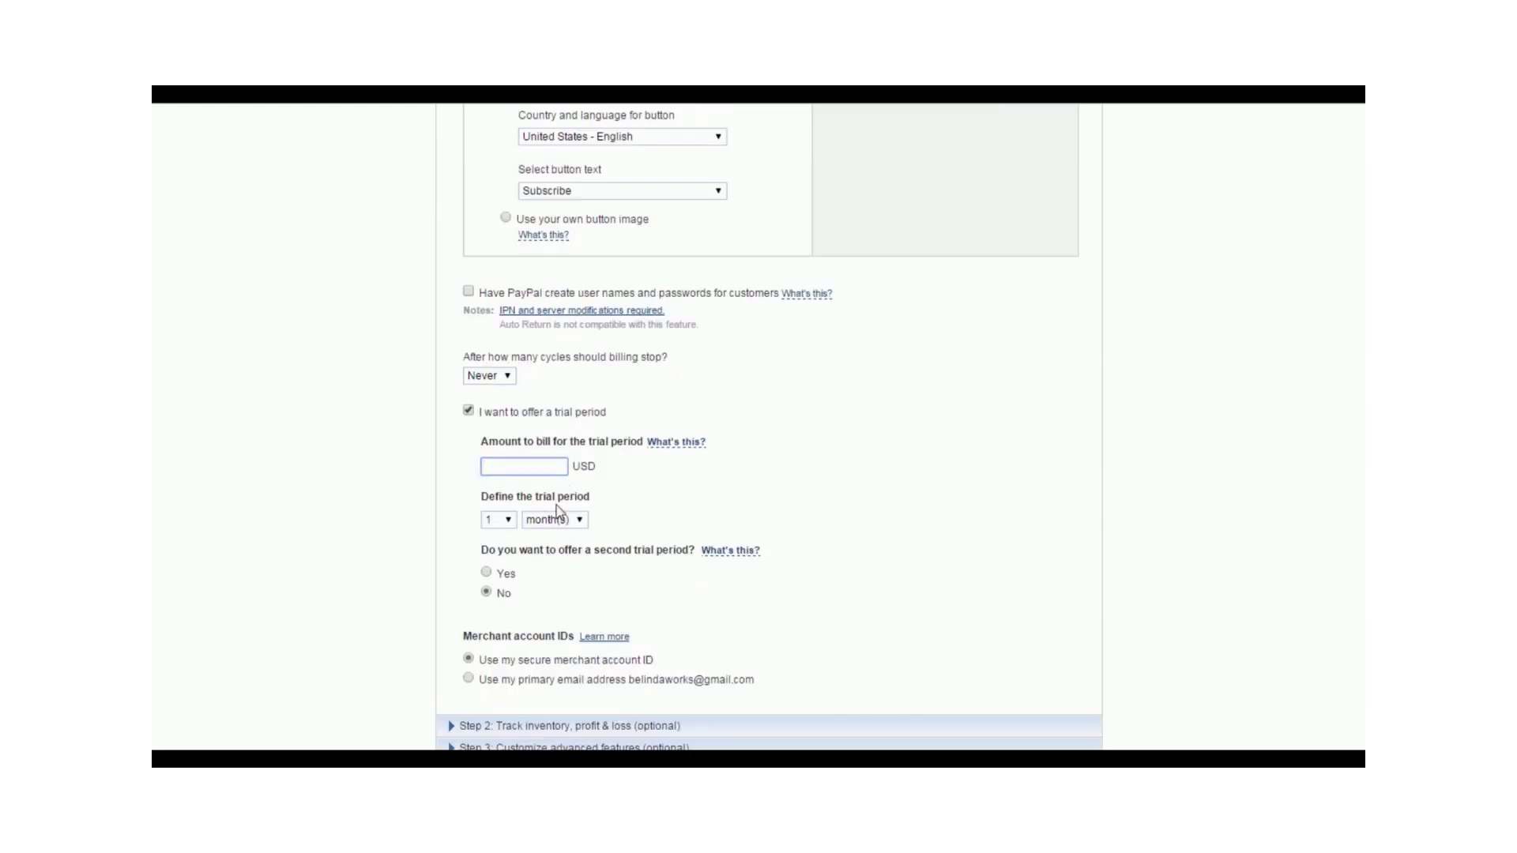
pyautogui.click(468, 411)
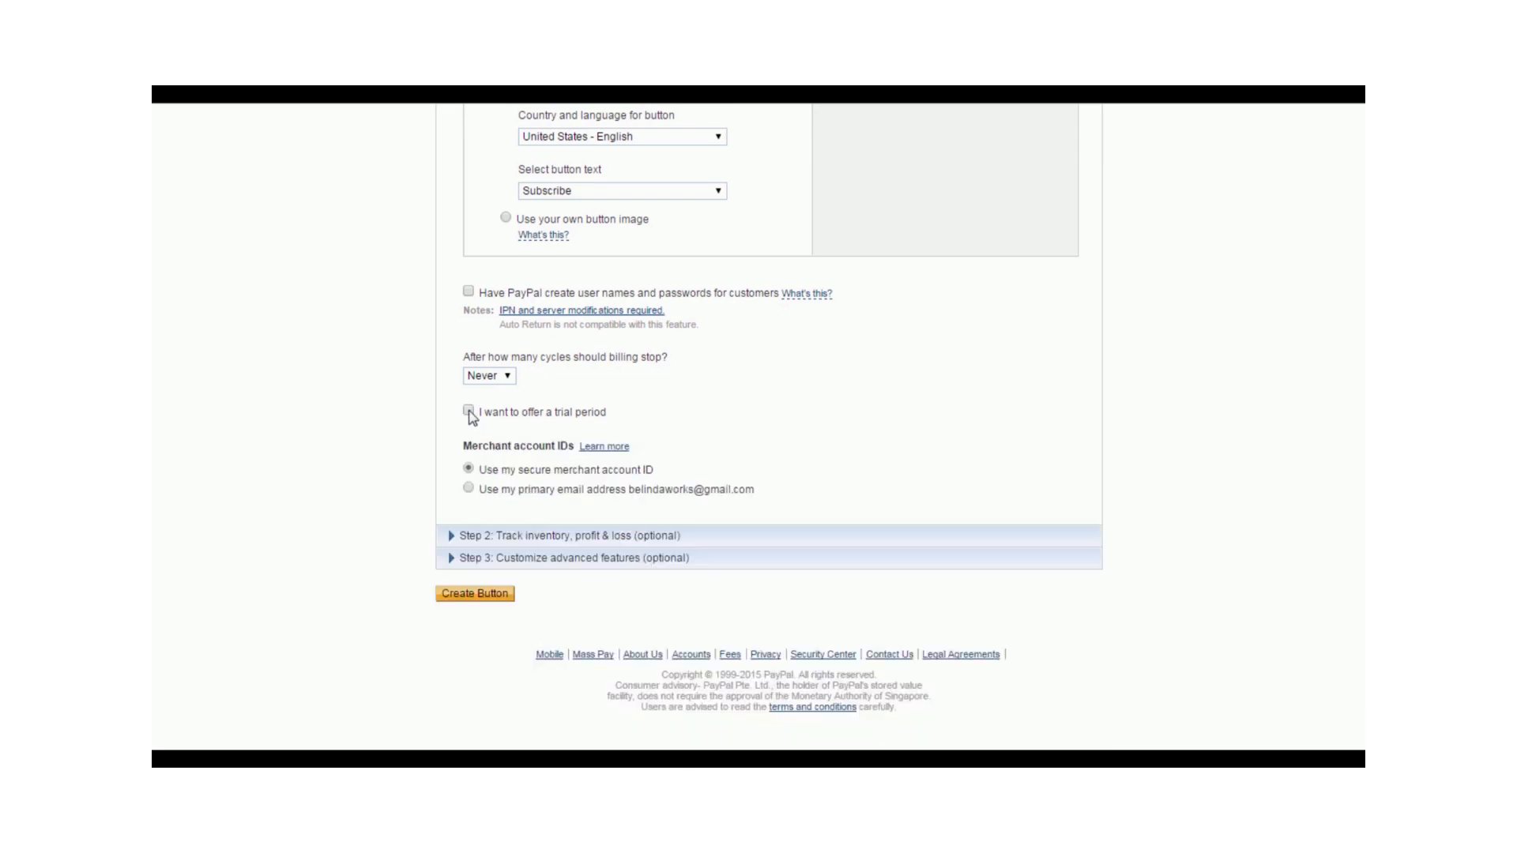
pyautogui.scroll(2, 644, 364)
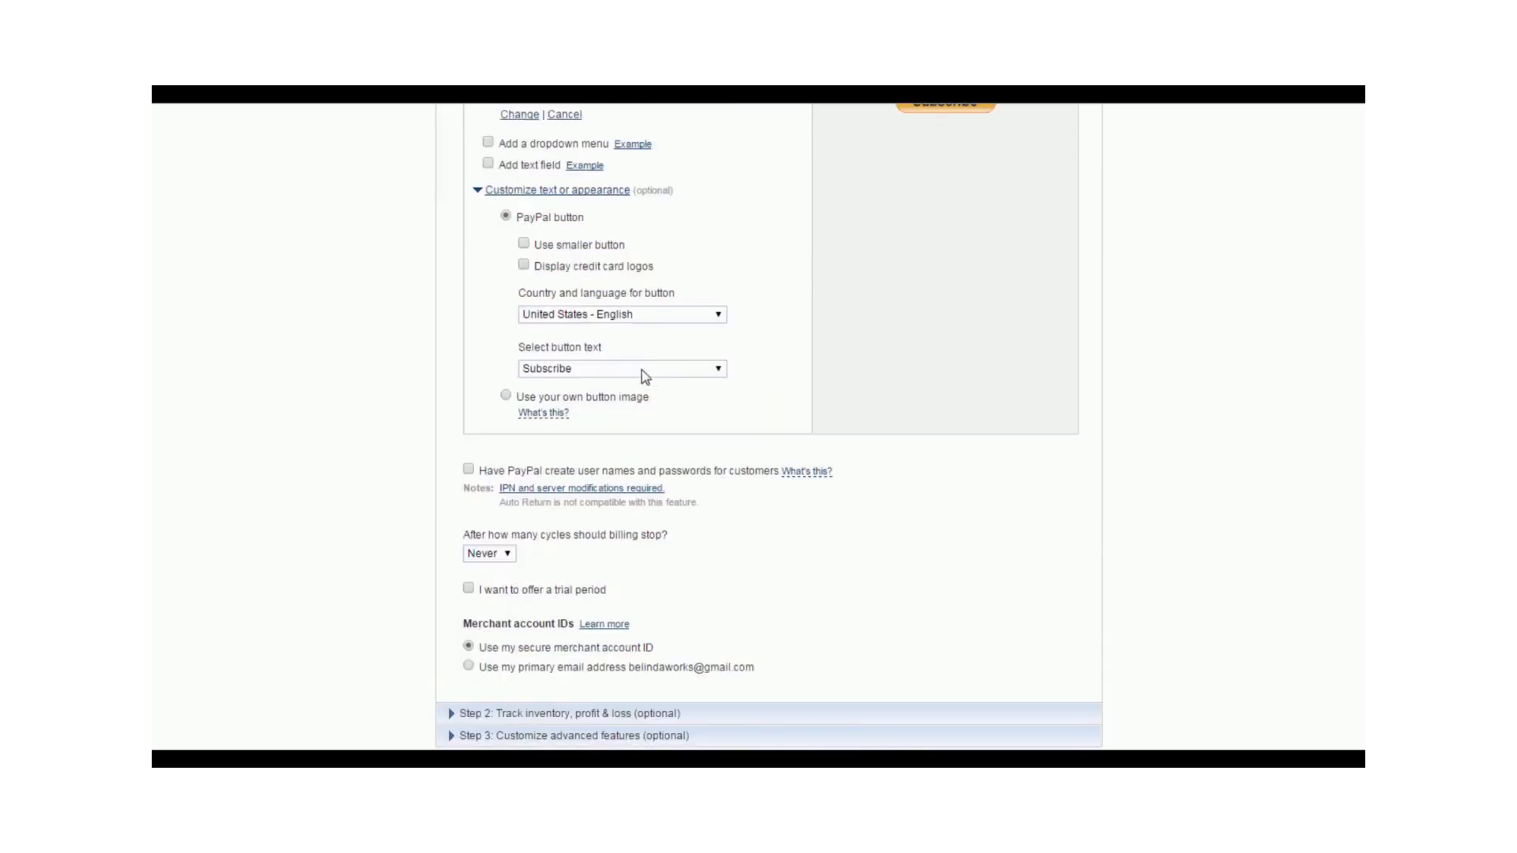
# - Open the inventory, profit and loss settings, try tracking profit and losses, and turn that tracking off again
pyautogui.scroll(-1, 643, 379)
pyautogui.click(485, 625)
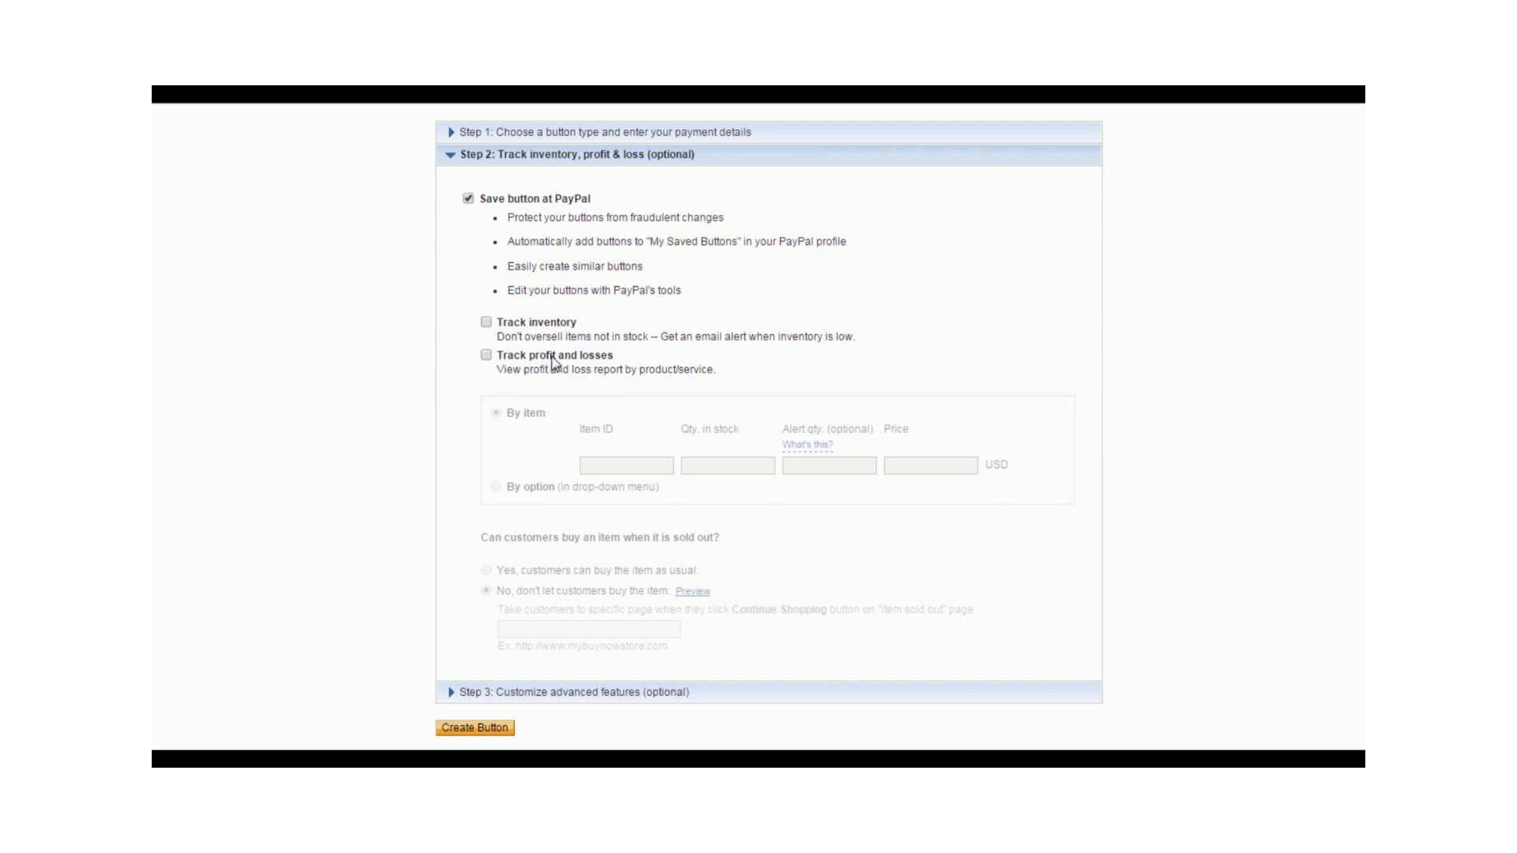
pyautogui.click(486, 356)
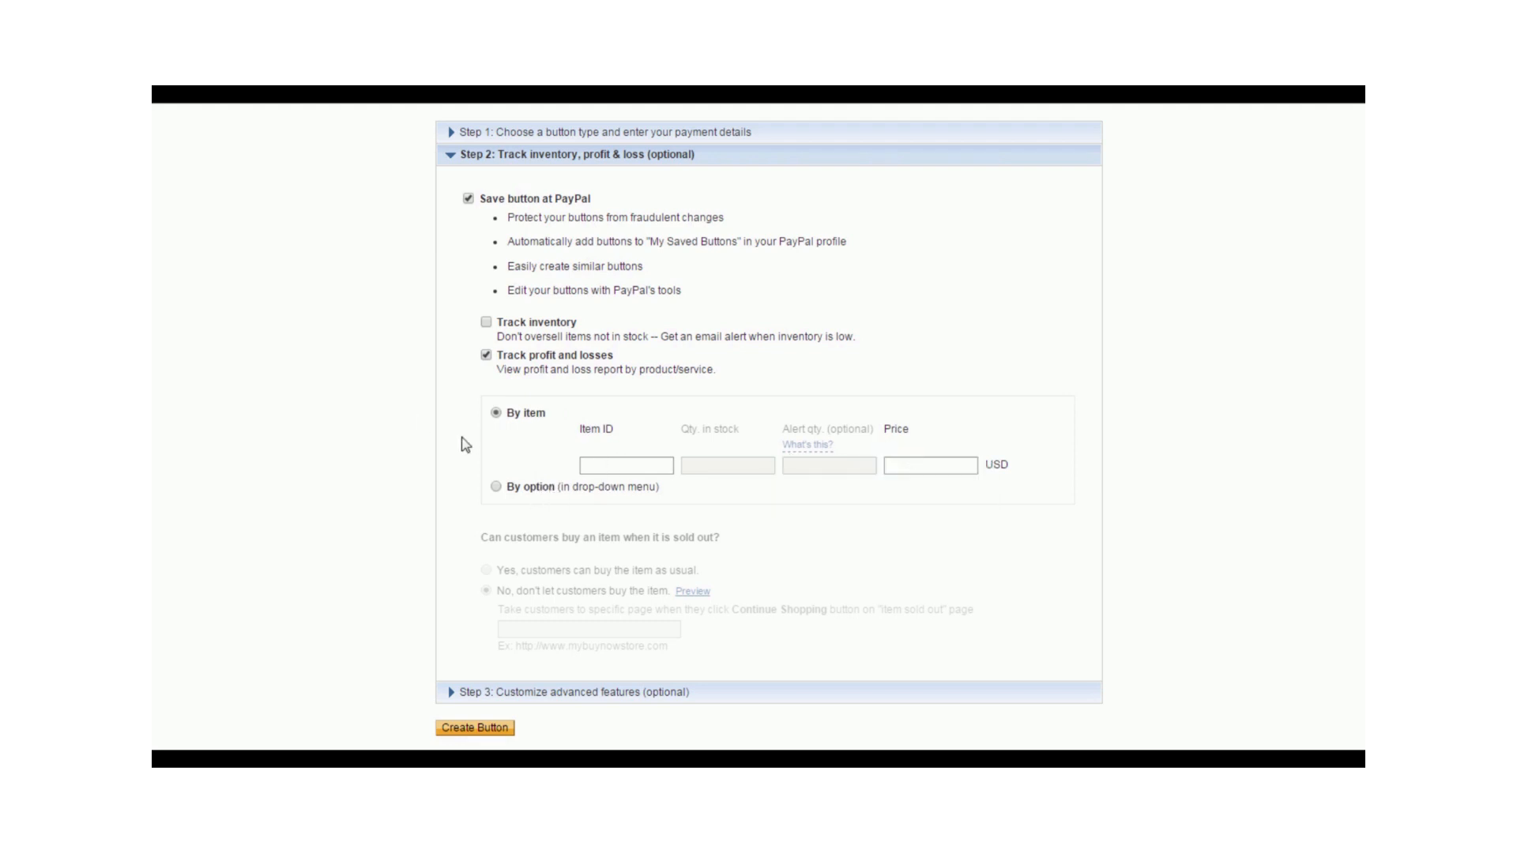
pyautogui.click(486, 356)
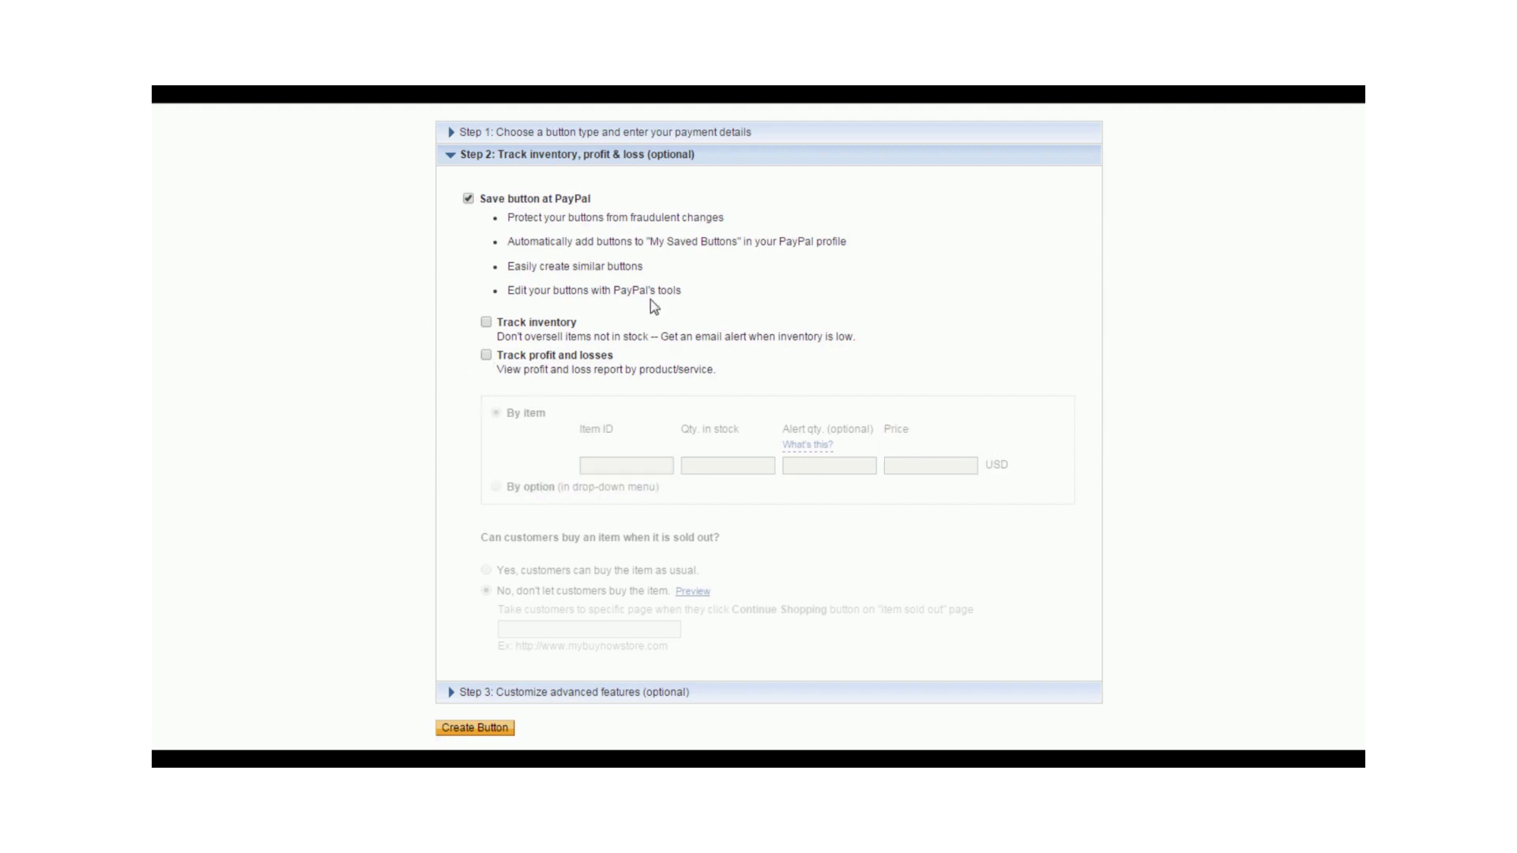
# - In the advanced features, set the need for the customer's shipping address to No and create the button
pyautogui.click(551, 699)
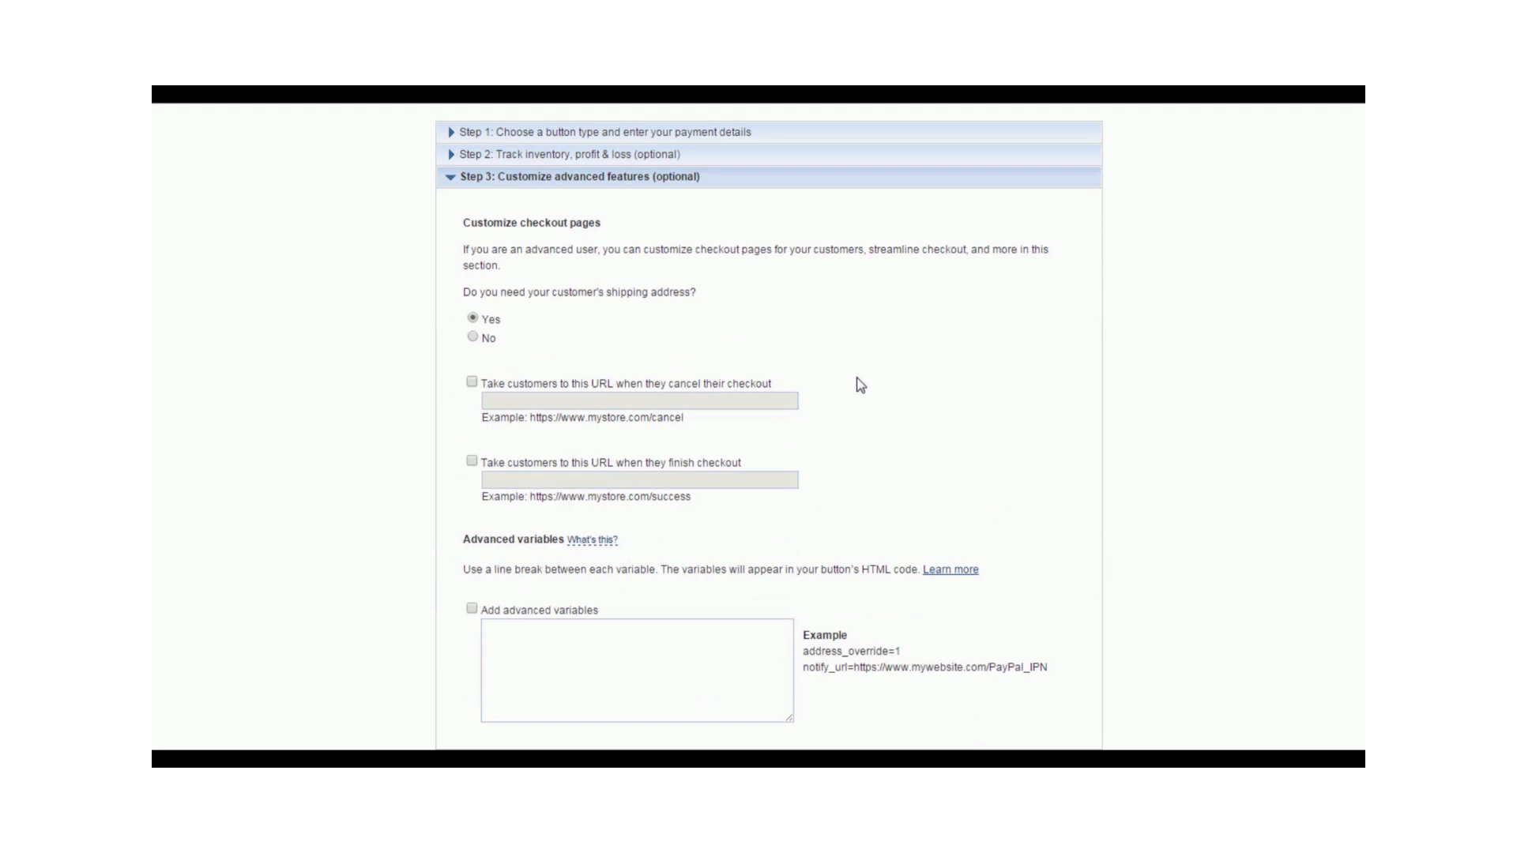
pyautogui.scroll(-1, 861, 385)
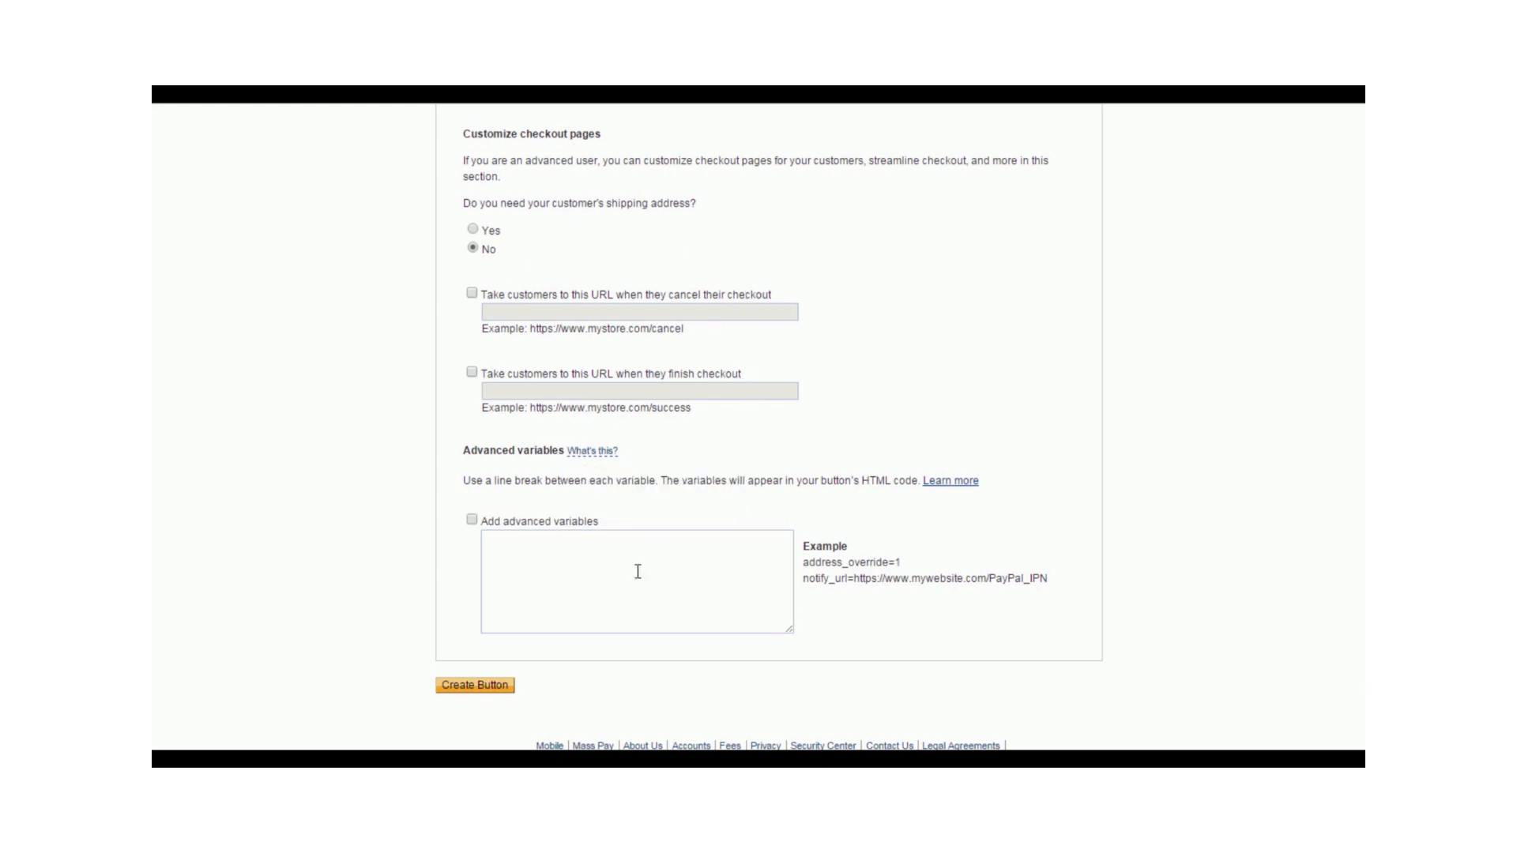
pyautogui.click(502, 688)
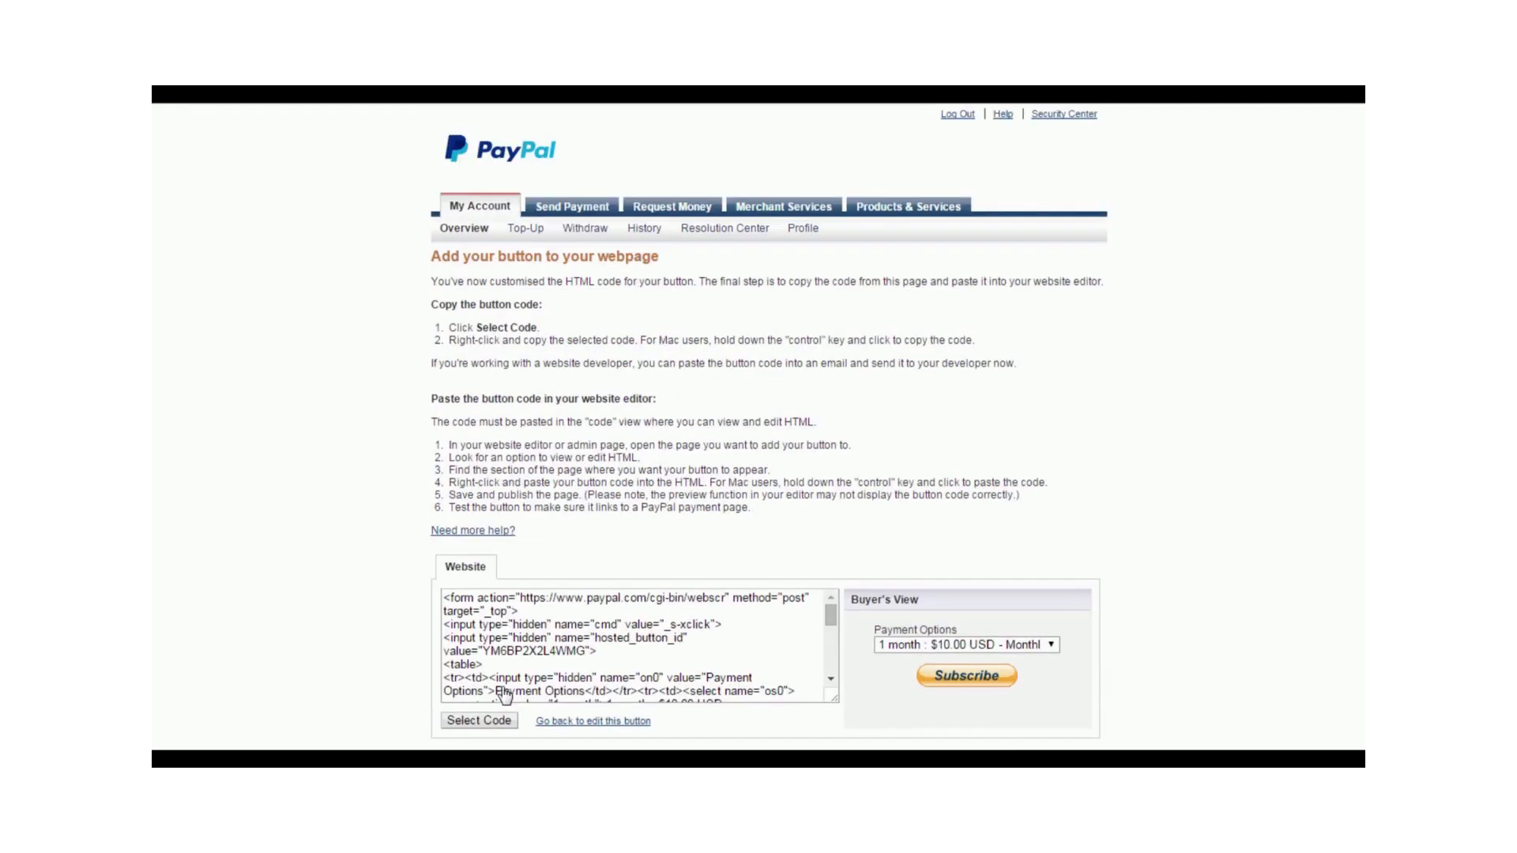
# - Select the complete website HTML code of the Subscribe button and copy it
pyautogui.scroll(-1, 727, 525)
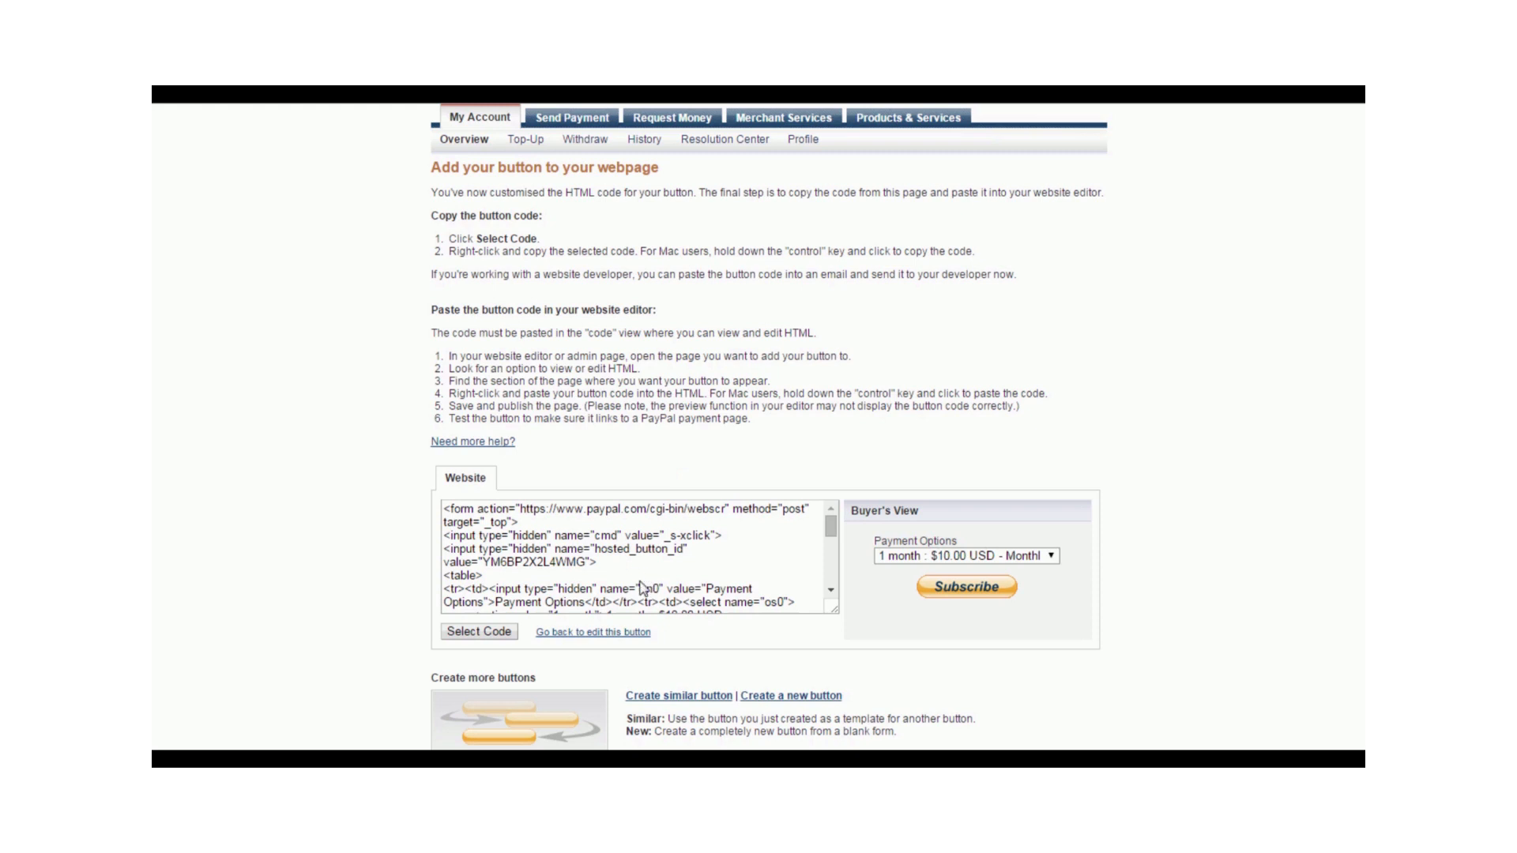
pyautogui.click(477, 633)
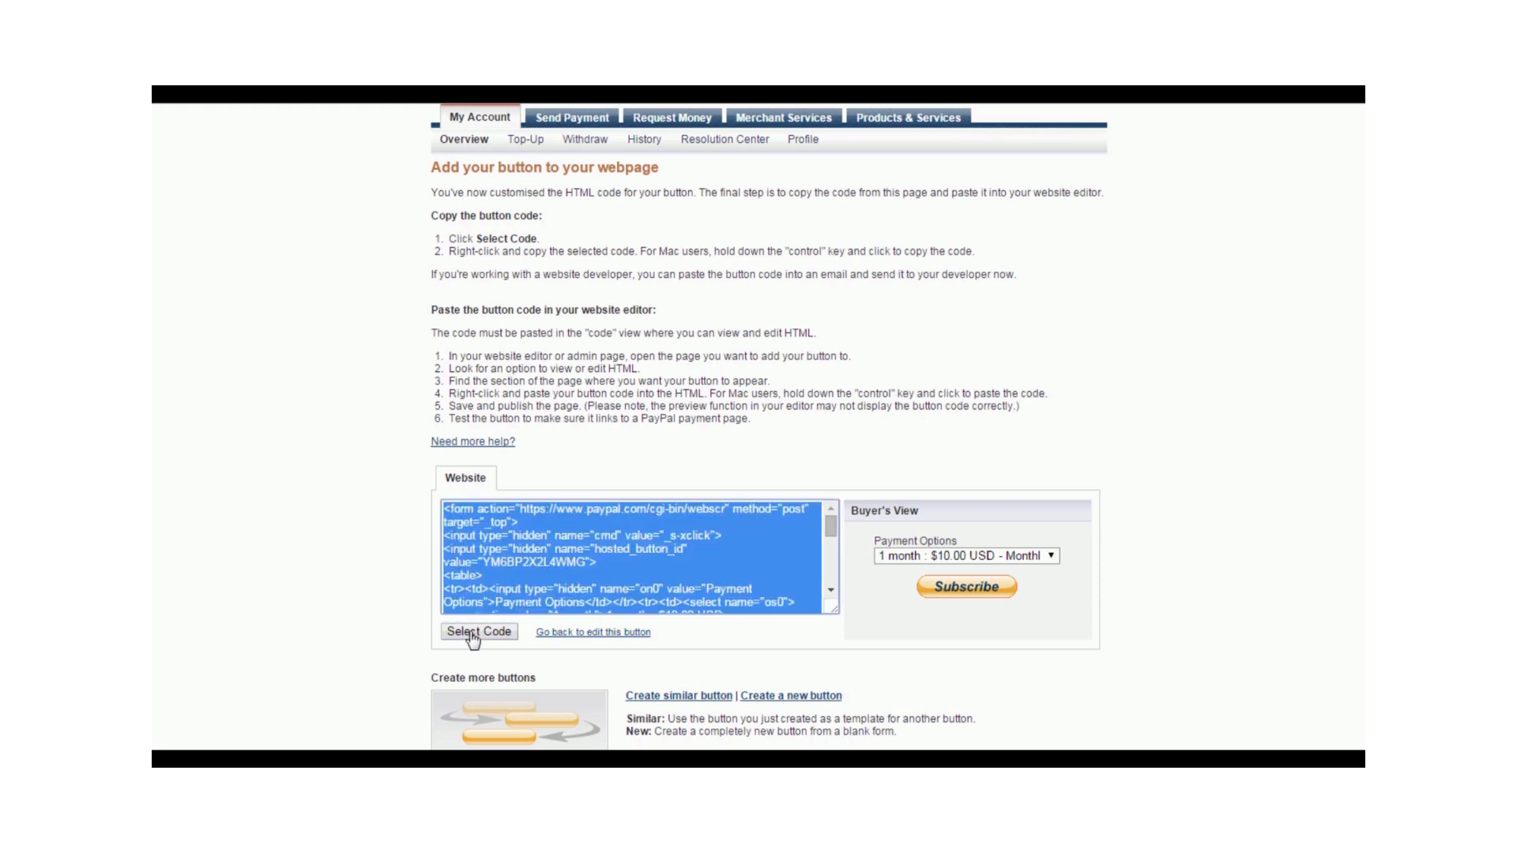
pyautogui.rightClick(531, 545)
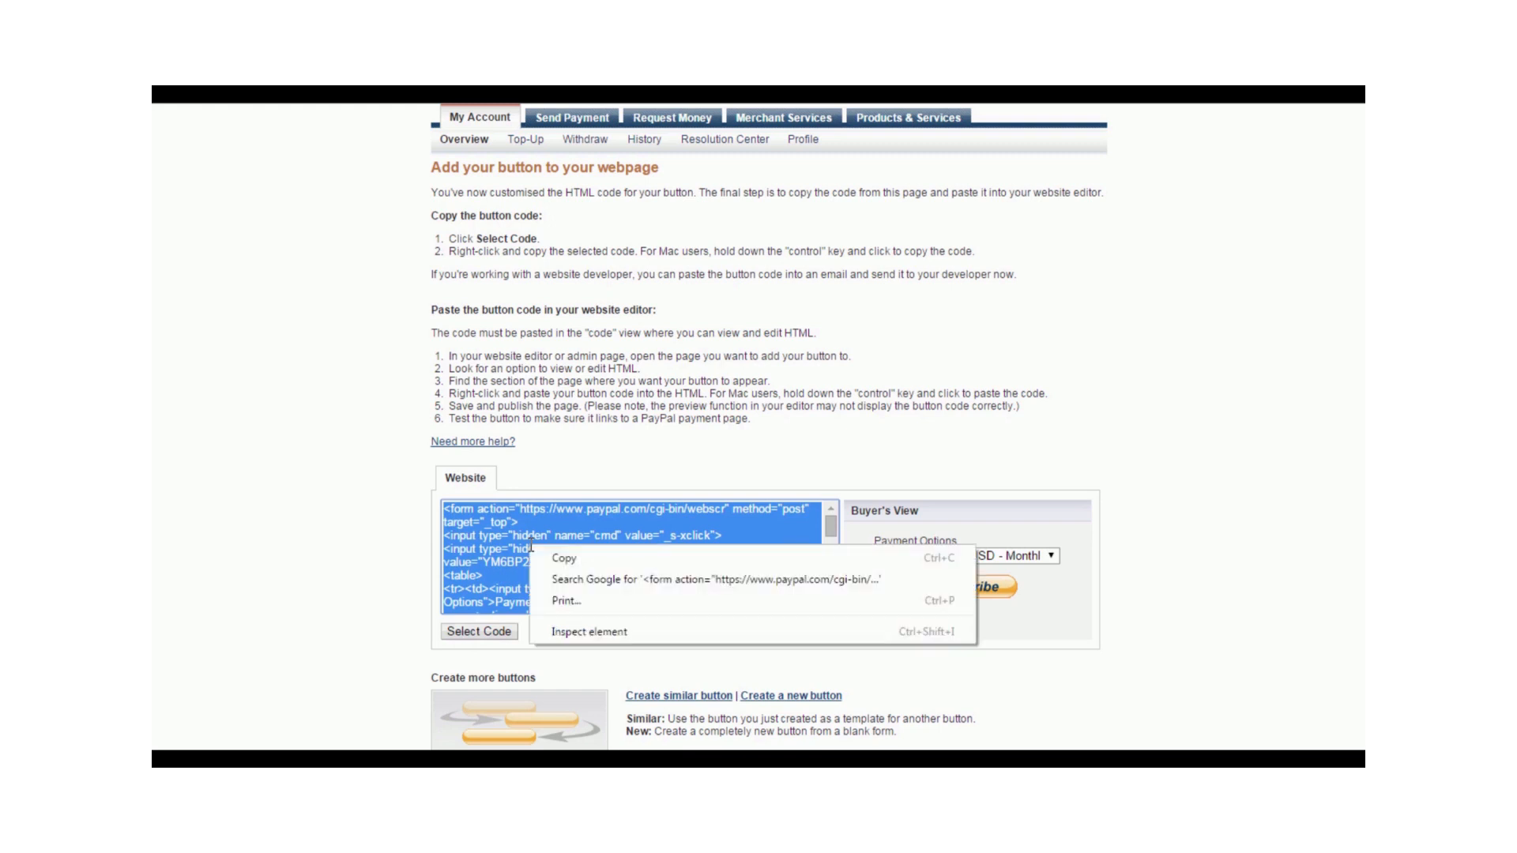
pyautogui.click(547, 556)
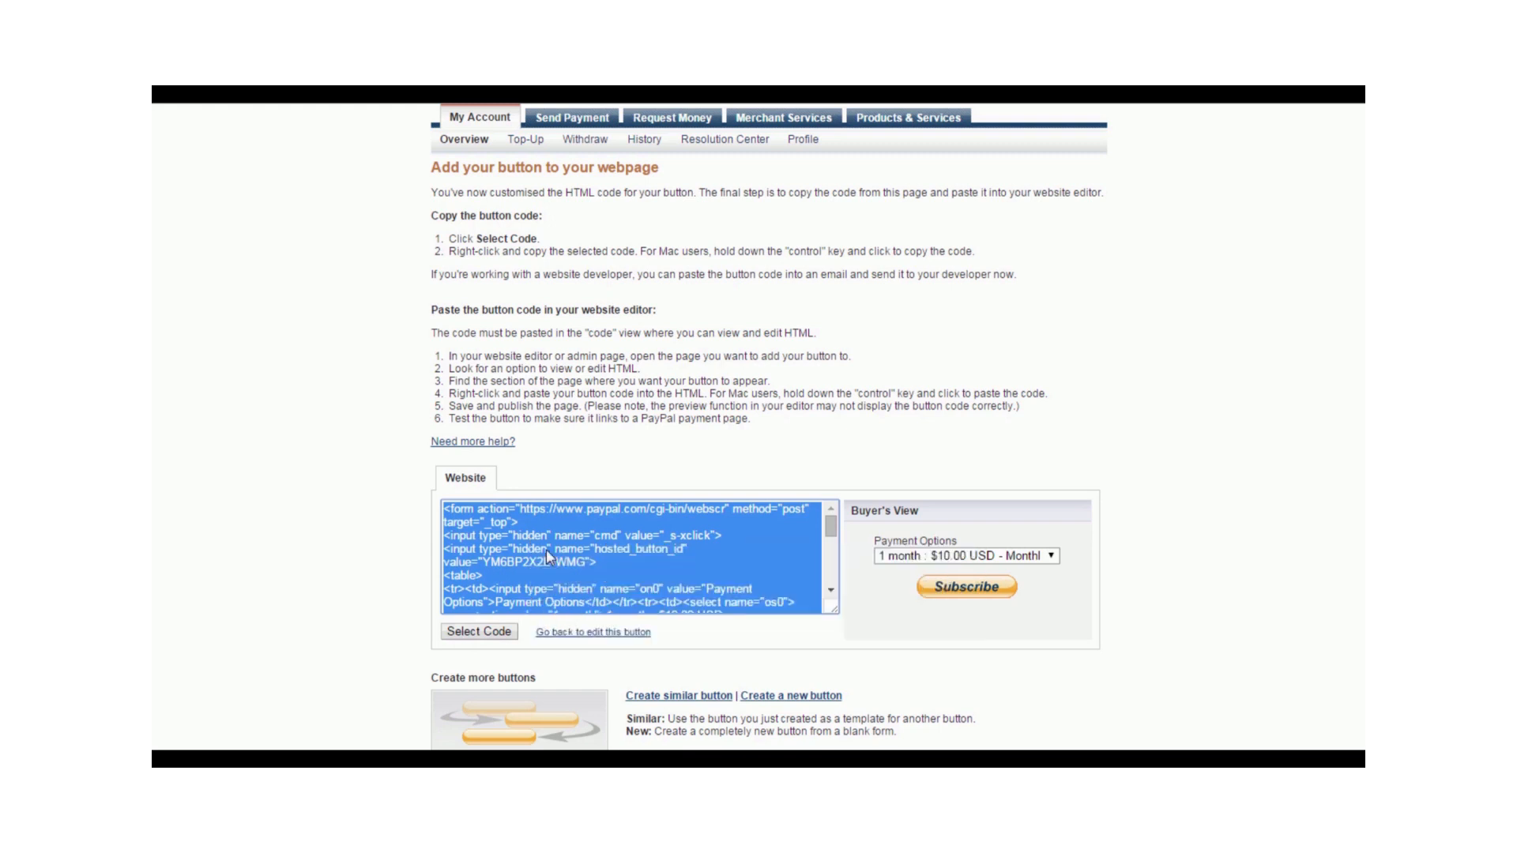